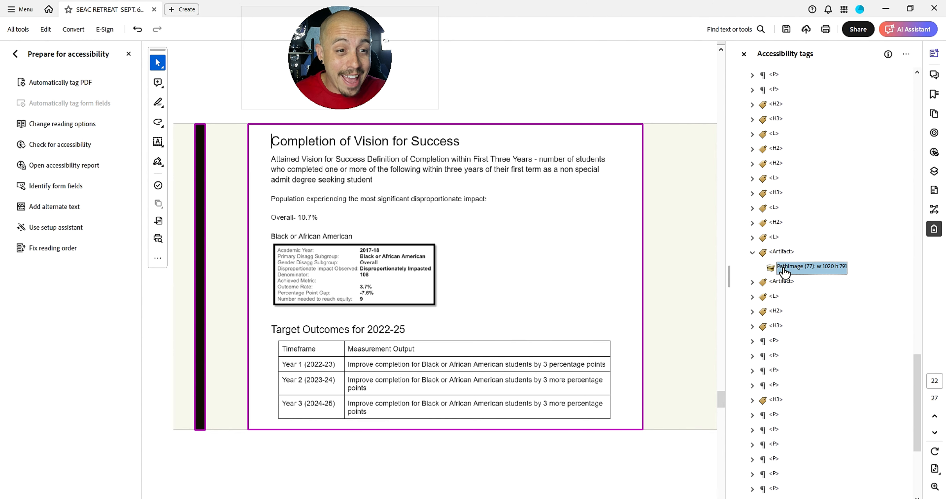
Change the path images inside the two neighbouring <Artifact> tags to artifacts of type Page
click(752, 282)
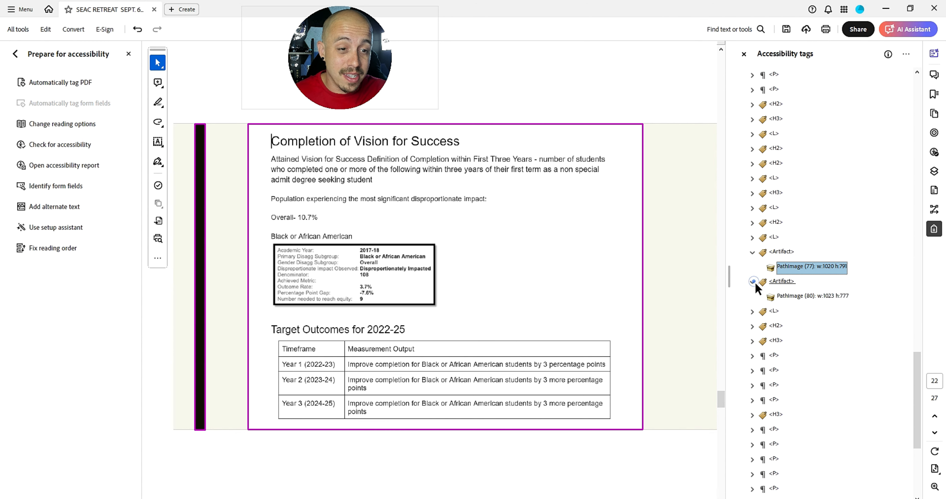
click(808, 297)
right_click(794, 272)
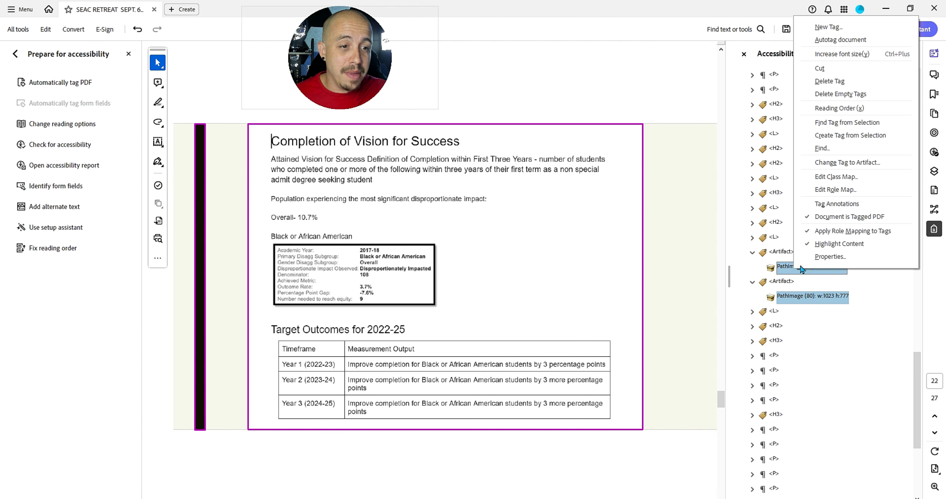
click(846, 164)
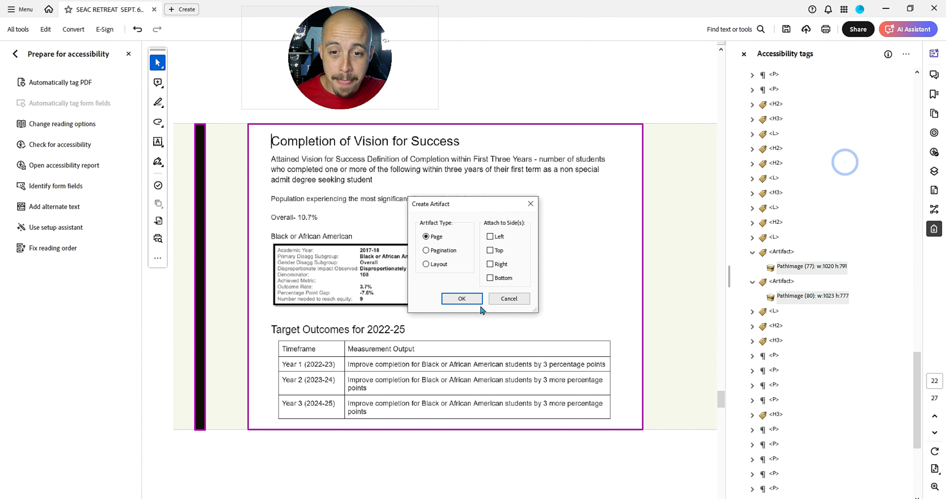
key(Return)
Delete the two emptied <Artifact> tags from the tag tree
click(774, 254)
key(Delete)
key(Delete)
Move the Equity Plan Timeline <H2> heading tag out of the first list item to just before the timeline list
key(Up)
key(Up)
key(Down)
key(Down)
key(Right)
key(Down)
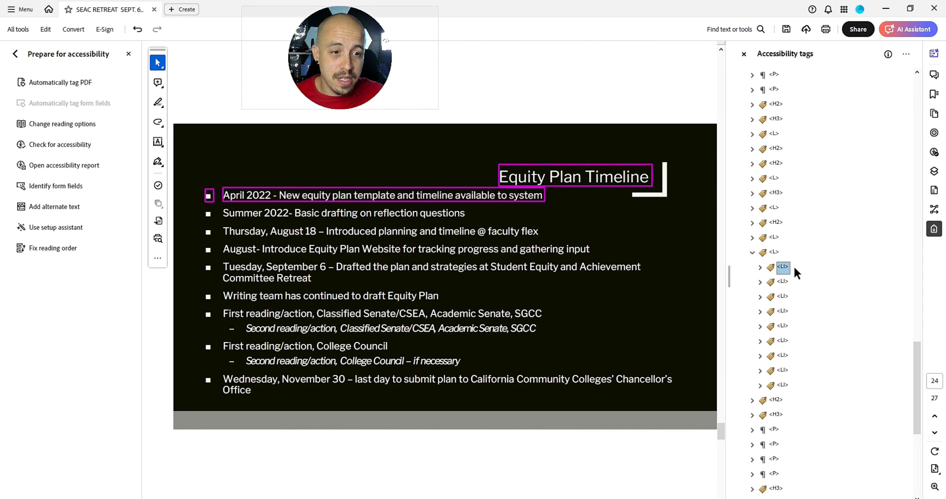
key(Right)
key(Down)
key(Up)
key(Up)
key(Up)
key(ctrl+v)
key(Down)
key(Down)
key(Left)
Examine the tags that follow the timeline list, through Break-out Groups to the first CC Progress list
key(Down)
key(Down)
key(Down)
key(Down)
key(Down)
key(Down)
key(Down)
key(Down)
key(Down)
key(Down)
key(Down)
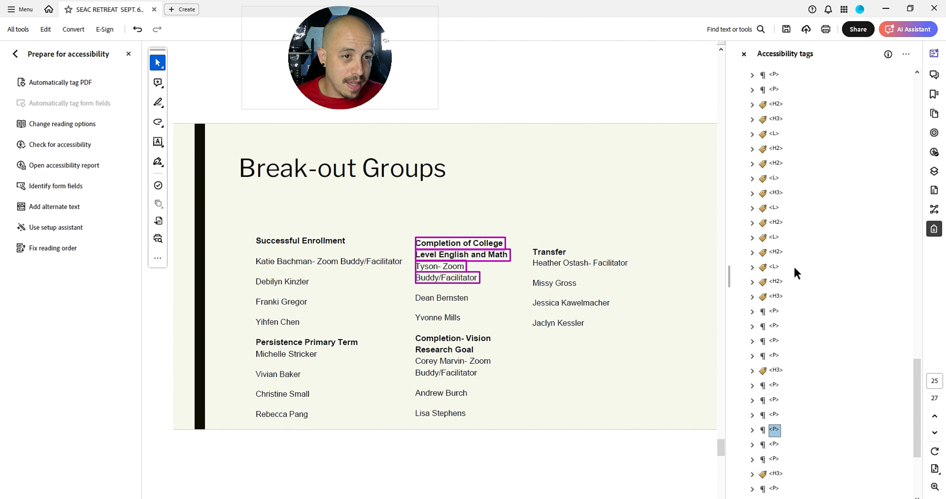
key(Down)
key(Down)
key(Down)
key(Down)
key(Down)
key(Down)
key(Down)
key(Down)
key(Down)
key(Down)
key(Down)
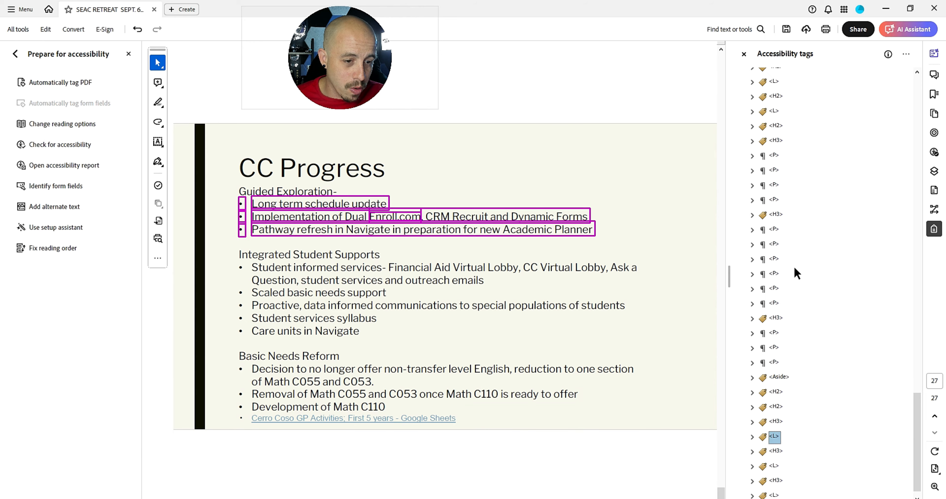
Expand the <Aside> tag on the Break-out Groups page and examine its paragraph tags
key(Up)
key(Up)
key(Up)
key(Up)
key(Right)
key(Down)
key(Down)
key(Up)
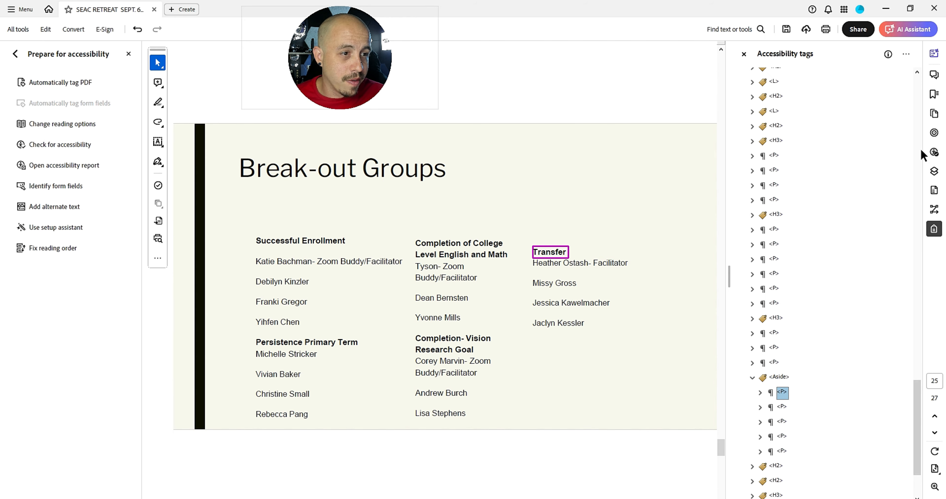
Rerun the table Summary rule in the Accessibility Checker
click(934, 151)
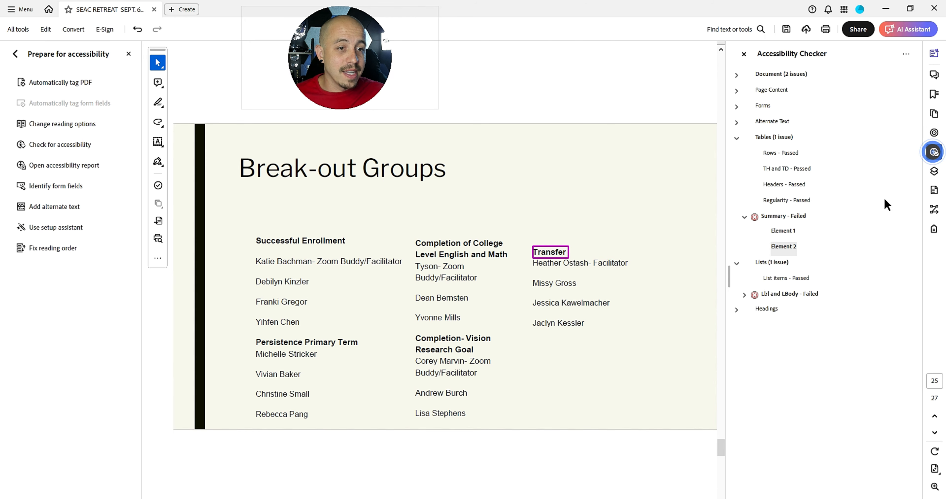
right_click(791, 231)
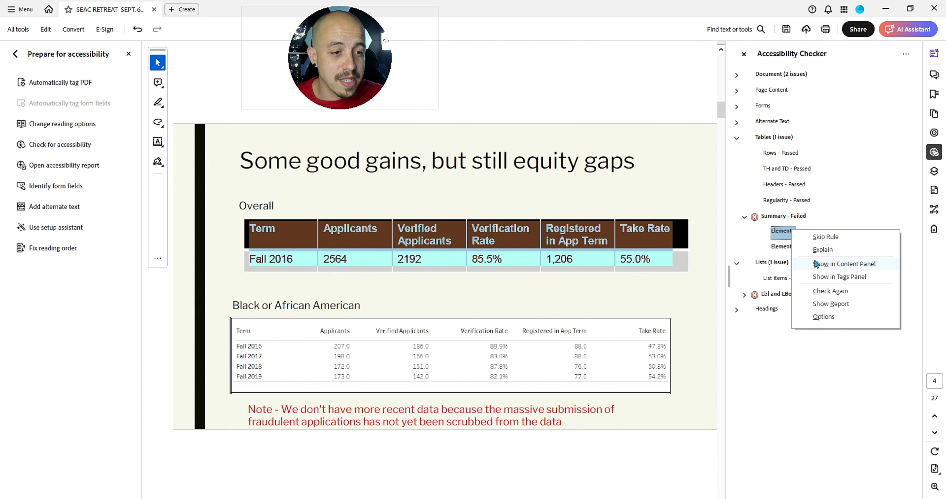
click(827, 290)
Locate the first failed Lbl/LBody element of the Lists check in the tag tree
click(744, 263)
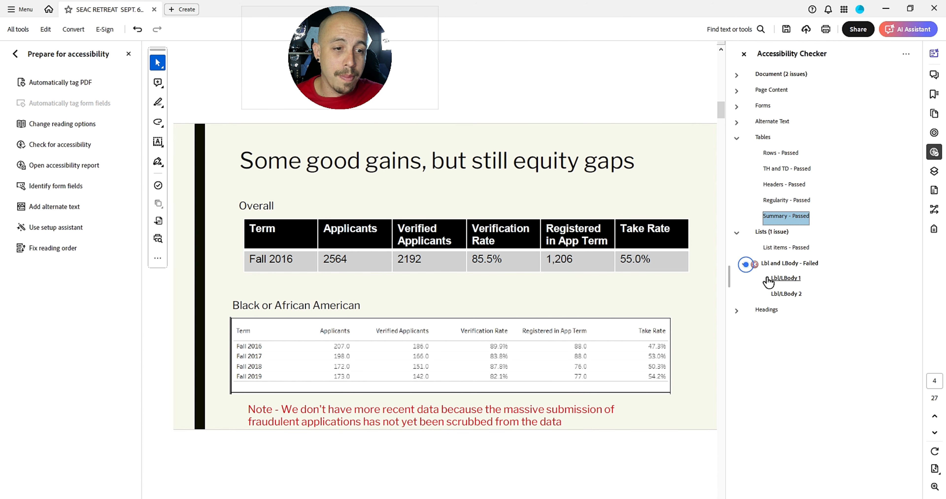
click(785, 280)
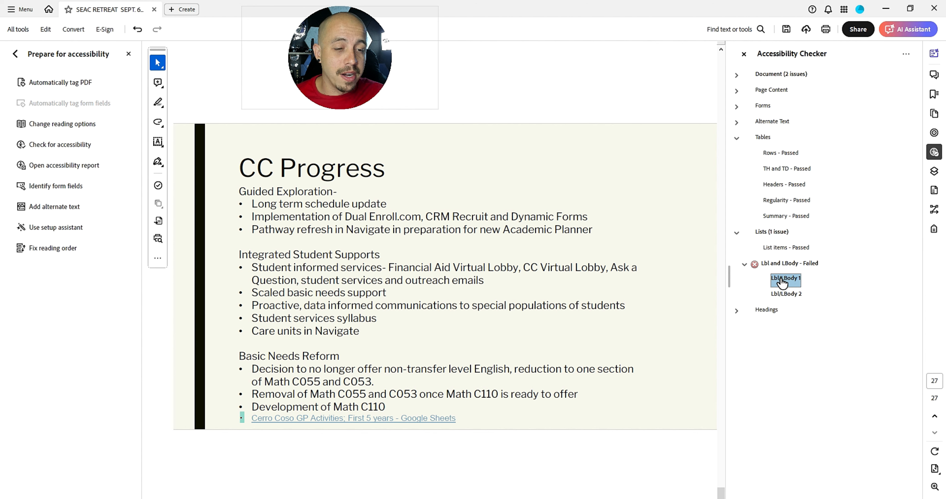
right_click(782, 282)
click(827, 326)
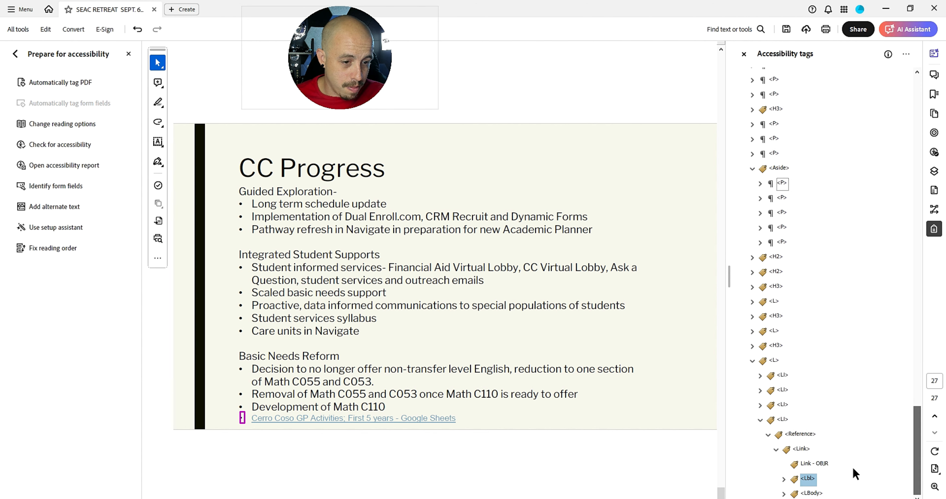
Move the Google Sheets link's <Lbl> and <LBody> directly under its <LI>, and nest the <Reference> tag inside the <LBody>
click(784, 480)
drag(916, 442, 916, 446)
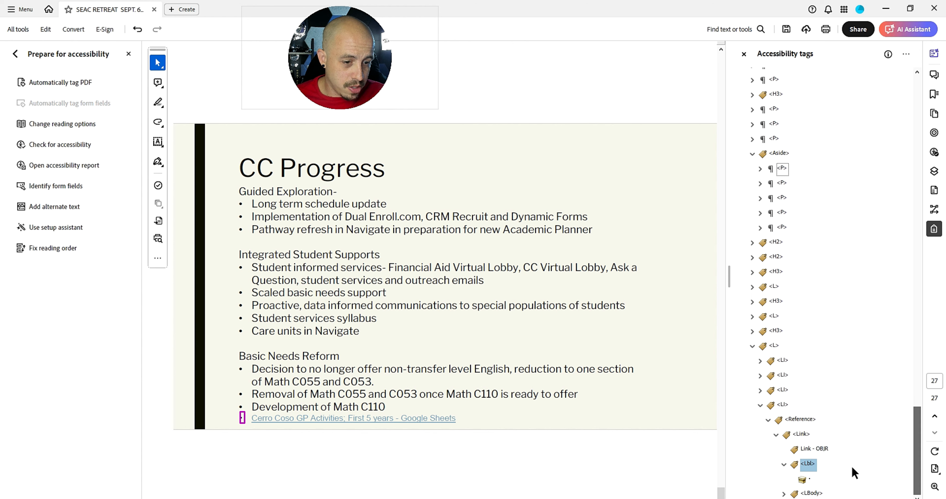
ctrl+click(814, 493)
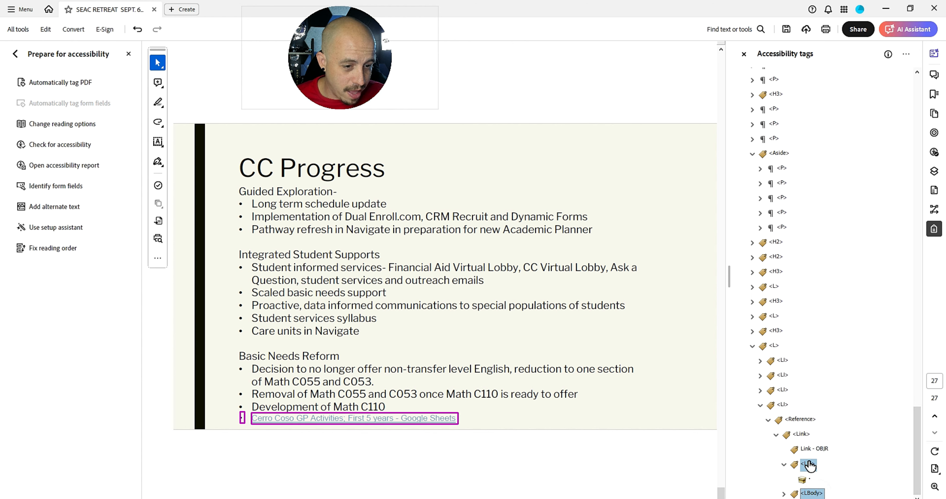
drag(783, 407, 784, 409)
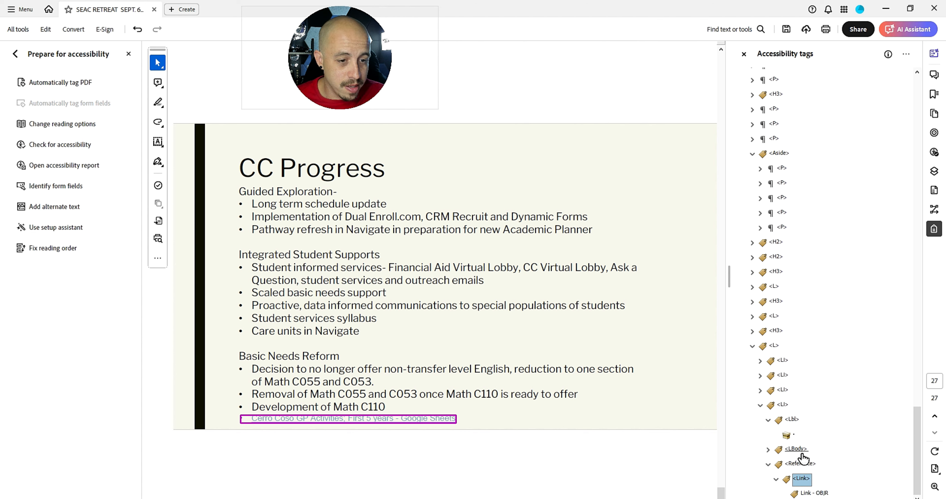
drag(796, 449, 796, 449)
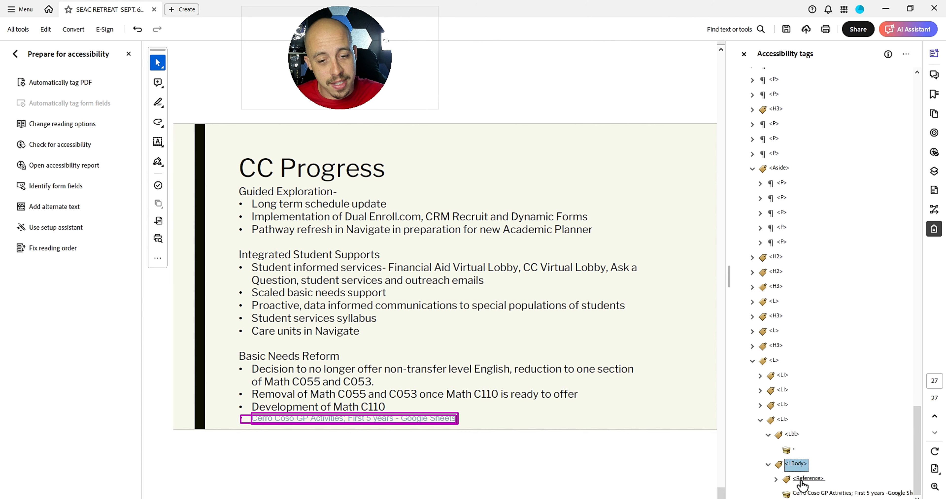
Save the PDF and rerun the Lbl and LBody rule in the Accessibility Checker
click(786, 29)
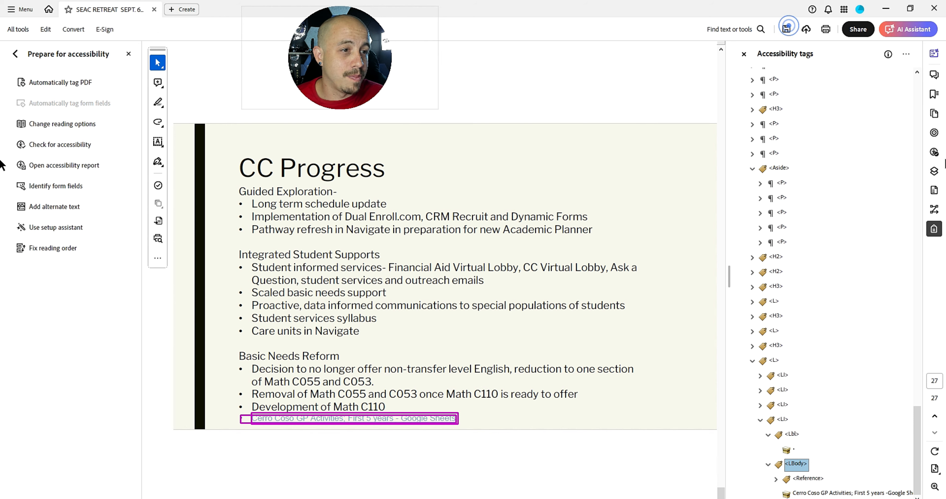
click(934, 152)
right_click(793, 279)
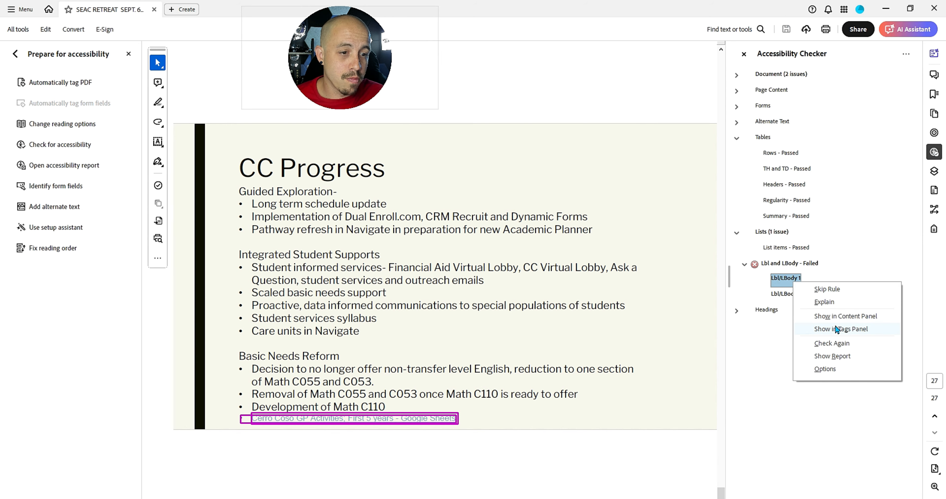
click(832, 344)
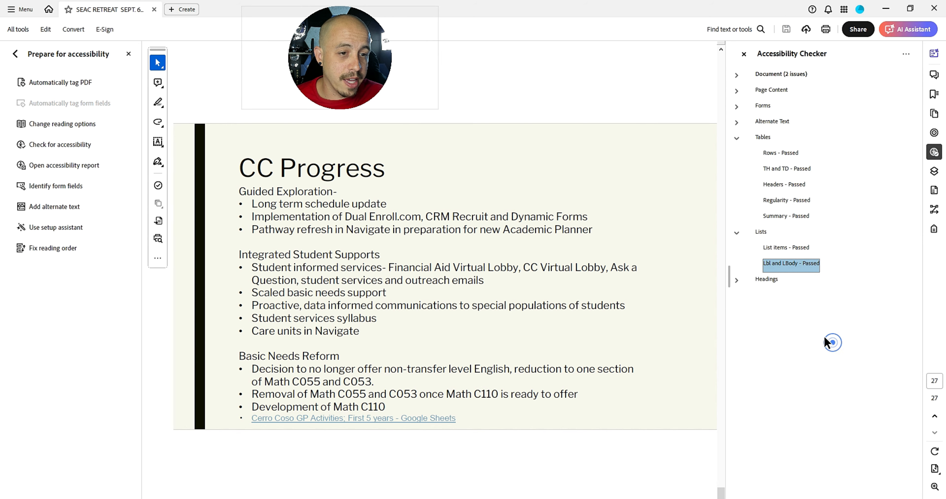
Switch to PAC 2024 and load Equity_Plan_Update_AS_10202022.pdf to check it for PDF/UA compliance
click(736, 139)
scroll(667, 266, up, 20)
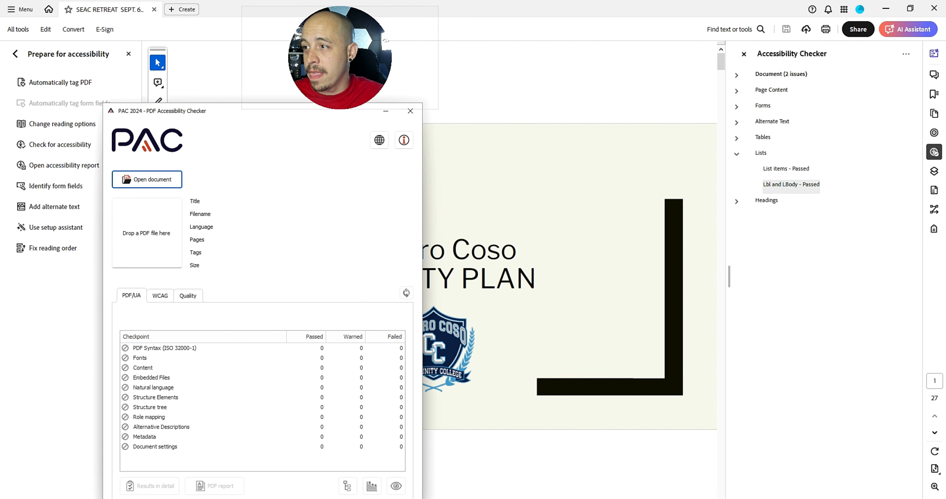
drag(0, 302, 136, 258)
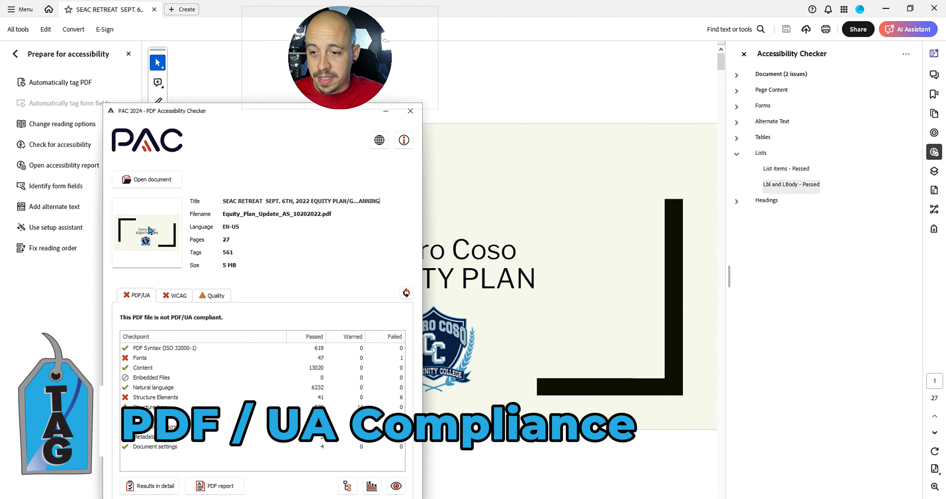
drag(180, 121, 555, 64)
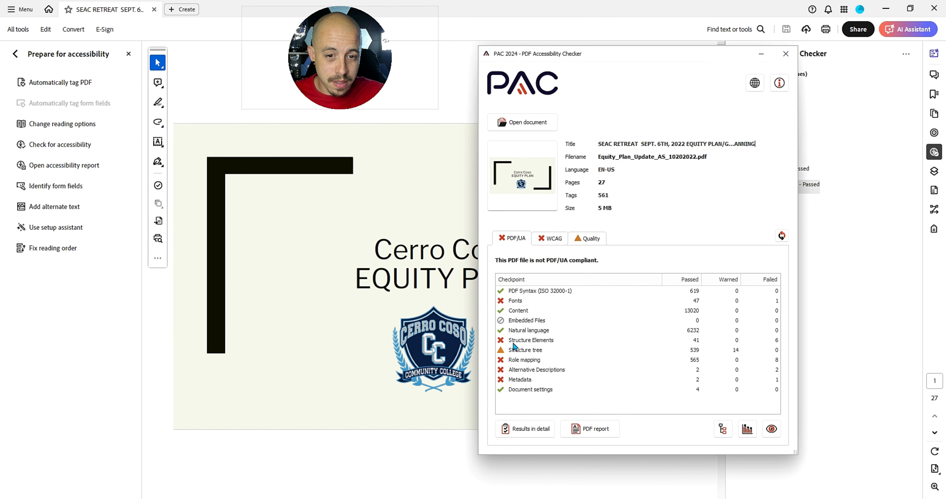
Examine the detailed PDF/UA results for Fonts, Font embedding, Structure Elements and Tables, and return to Acrobat
click(514, 301)
click(525, 428)
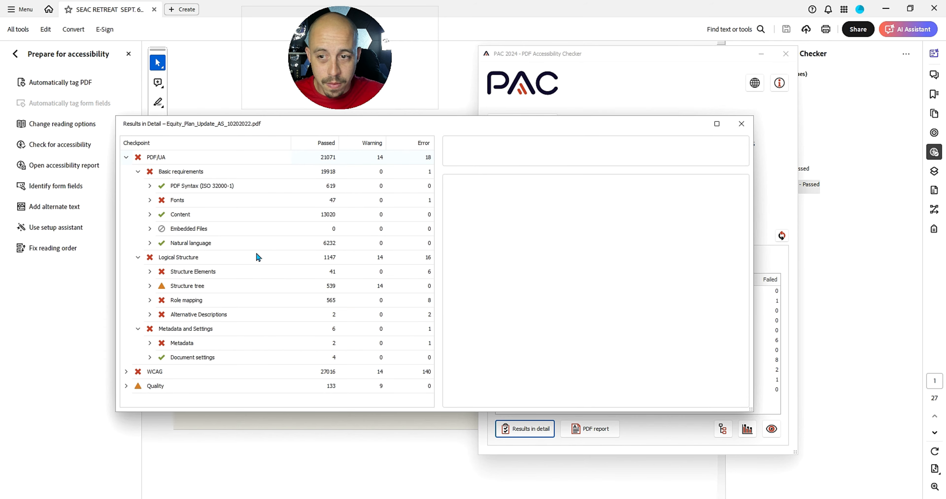
click(149, 201)
click(162, 311)
scroll(165, 316, down, 3)
click(149, 272)
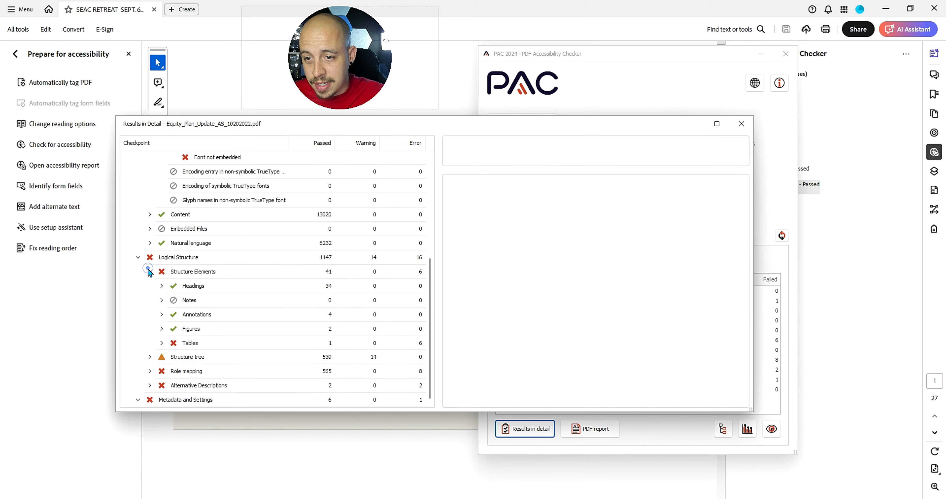
click(162, 343)
scroll(161, 348, up, 5)
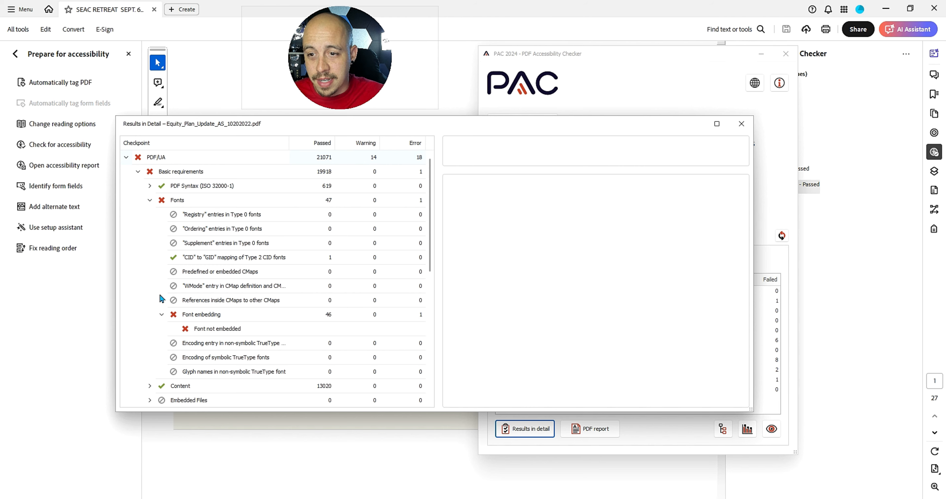
click(741, 124)
click(814, 227)
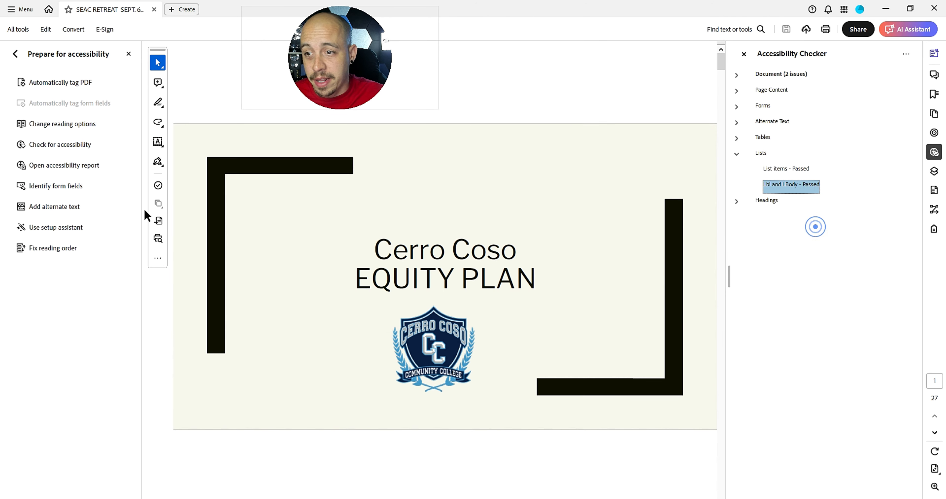
Open Preflight from the print production tools and search its single fixups for "font"
click(15, 54)
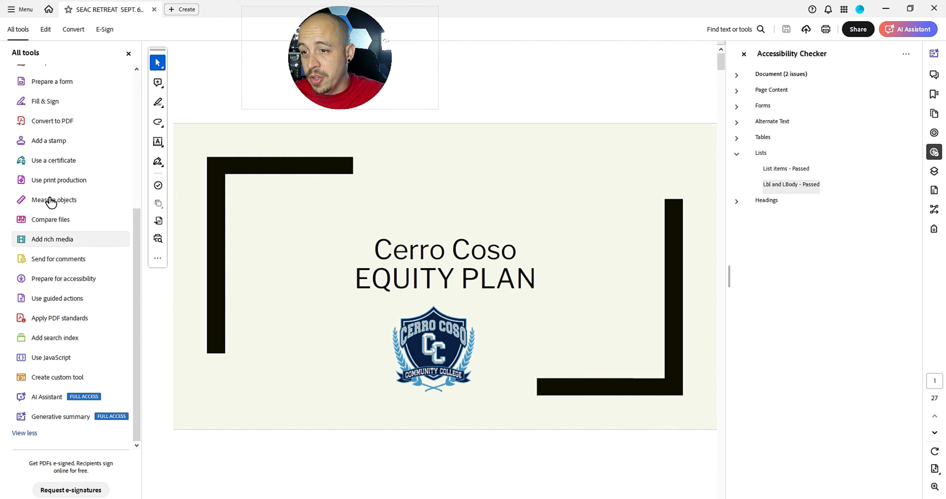
click(48, 179)
click(42, 105)
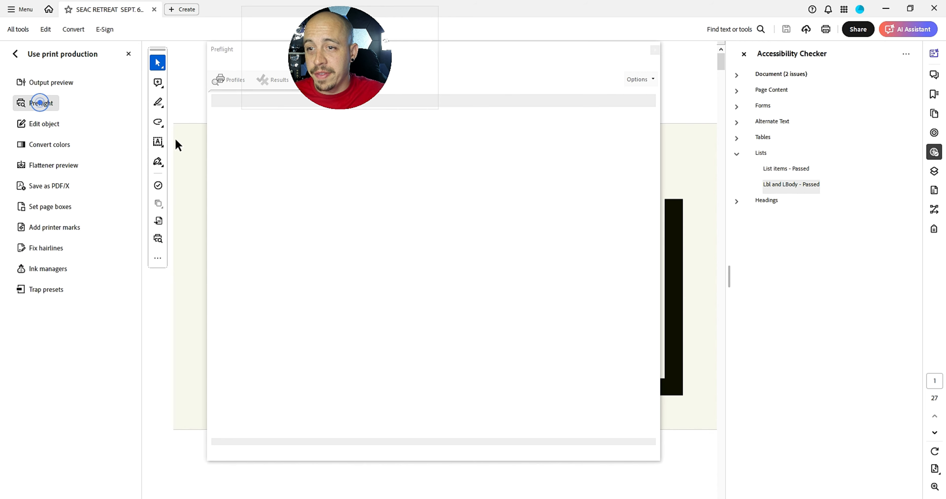
drag(599, 63, 605, 61)
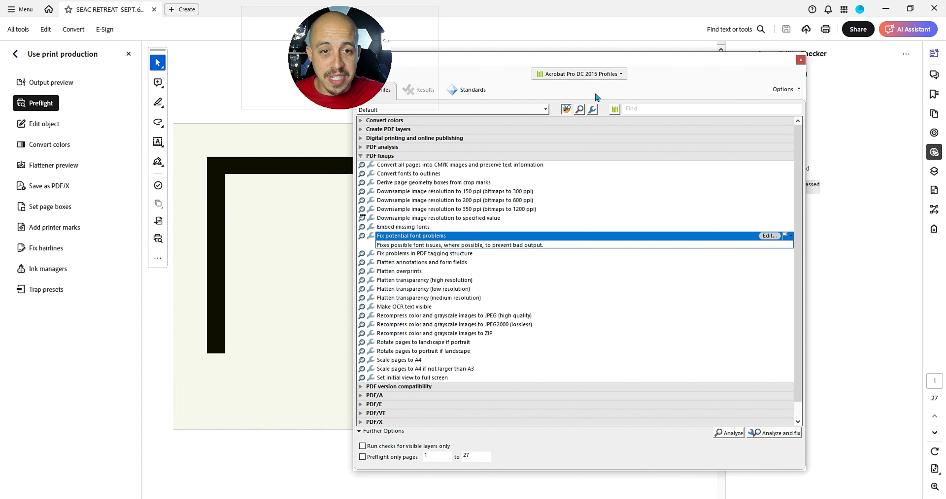
click(593, 109)
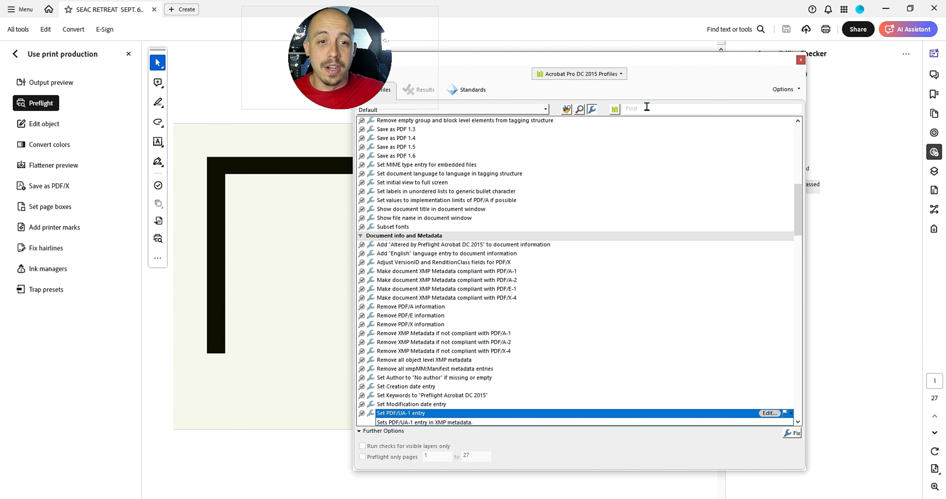
click(646, 106)
text(font)
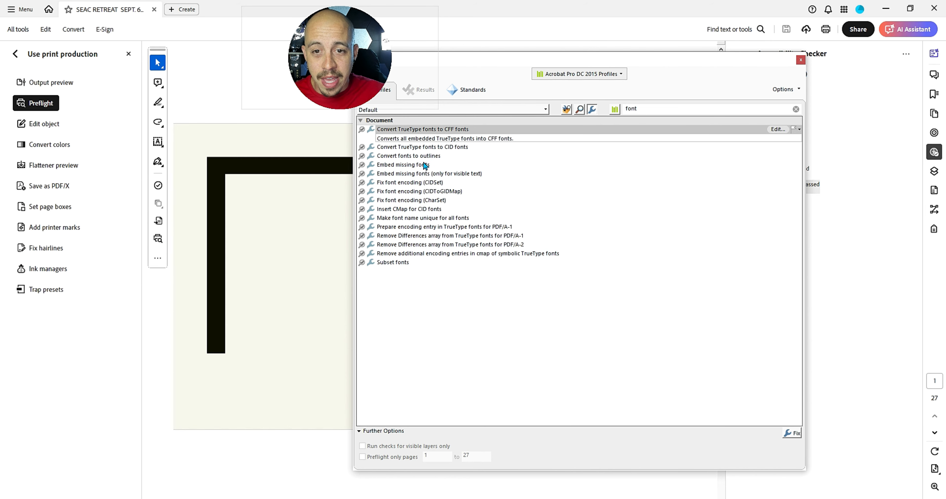
Run the Embed missing fonts fixup, overwriting Equity_Plan_Update_AS_10202022.pdf, and switch back to PAC 2024
click(425, 165)
click(791, 433)
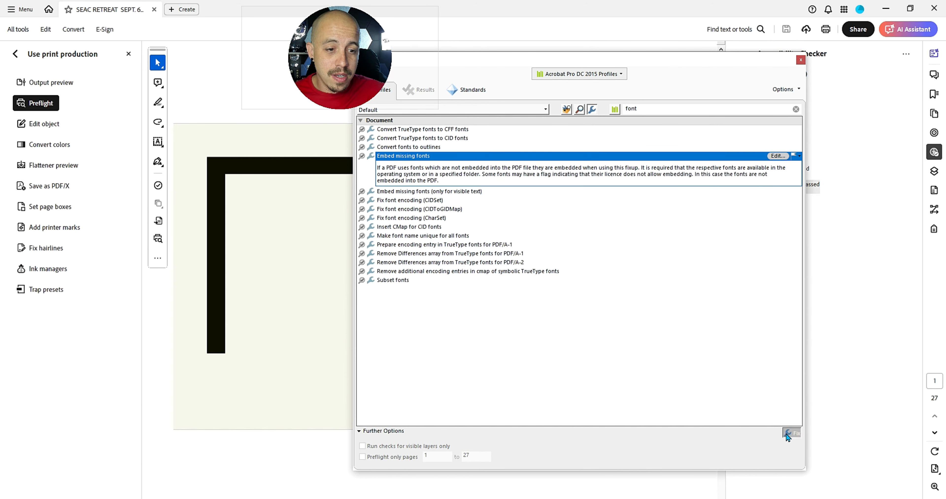
click(381, 266)
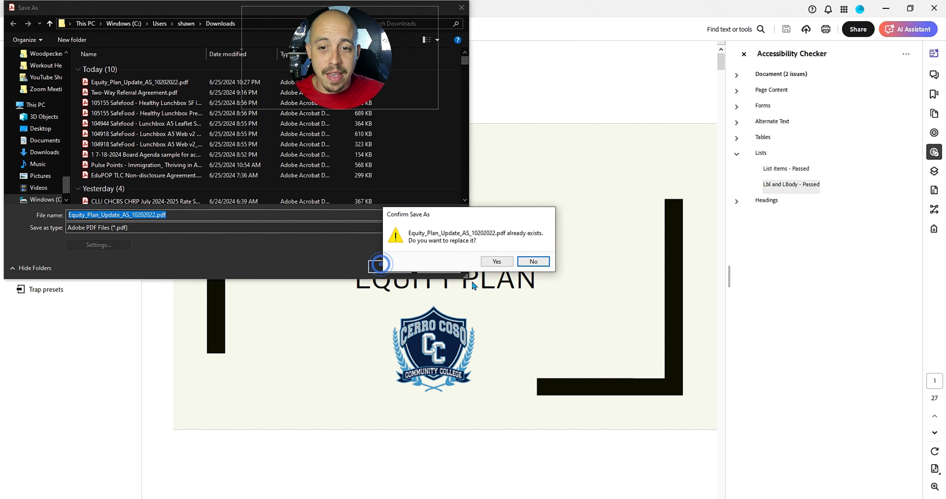
click(507, 261)
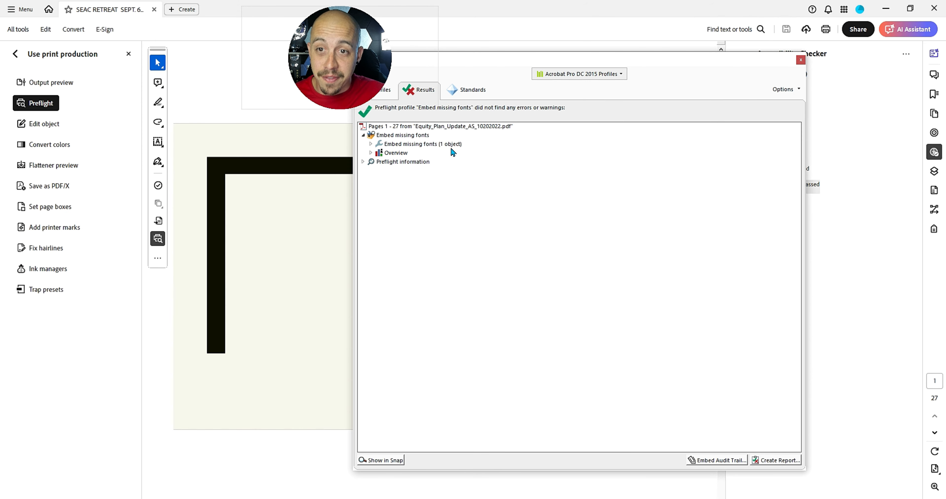
click(800, 61)
key(alt+Tab)
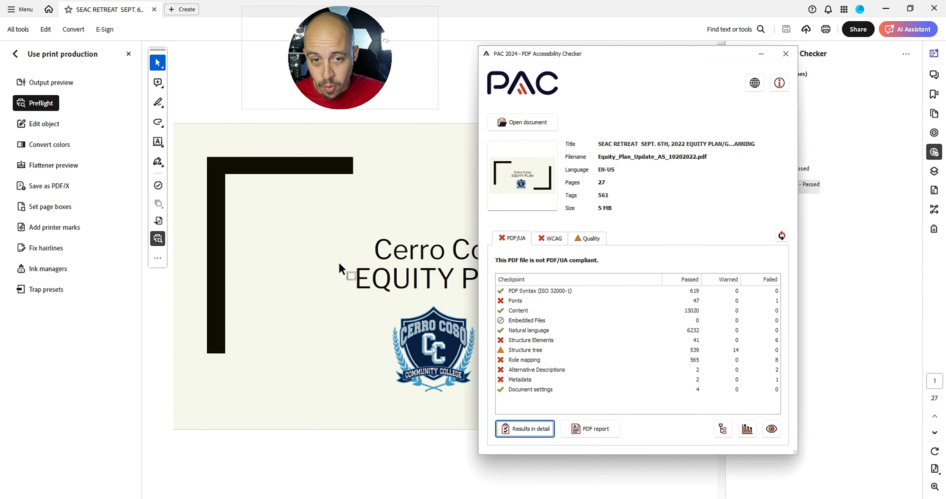
Recheck Equity_Plan_Update_AS_10202022.pdf in PAC 2024 and examine the Table header cell assignments failures in the detailed results
drag(206, 239, 499, 183)
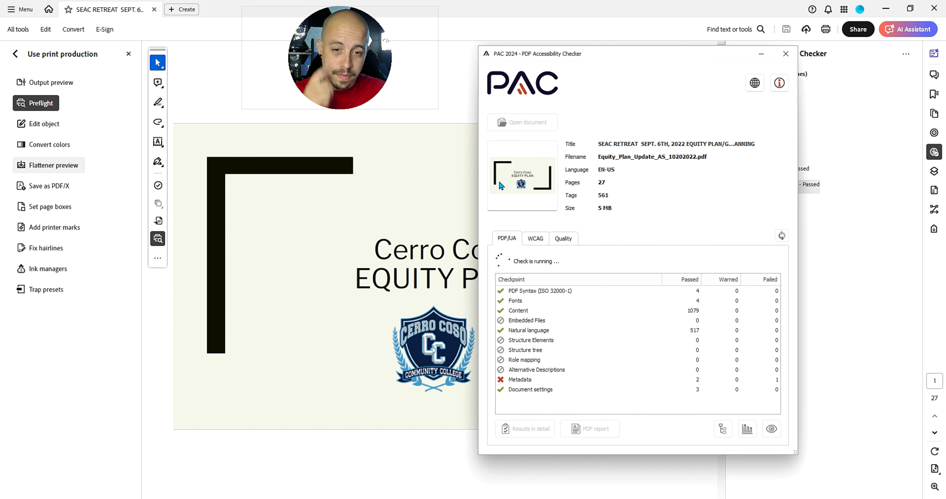
click(541, 340)
click(534, 429)
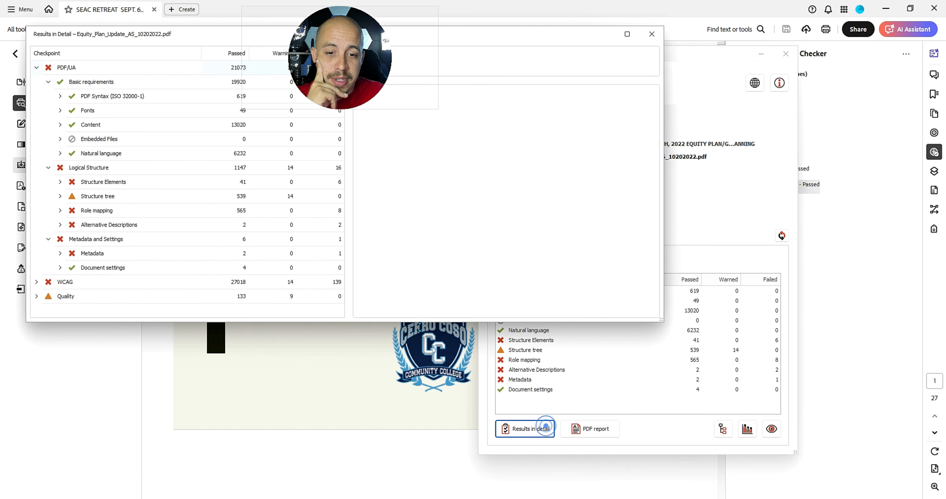
click(59, 182)
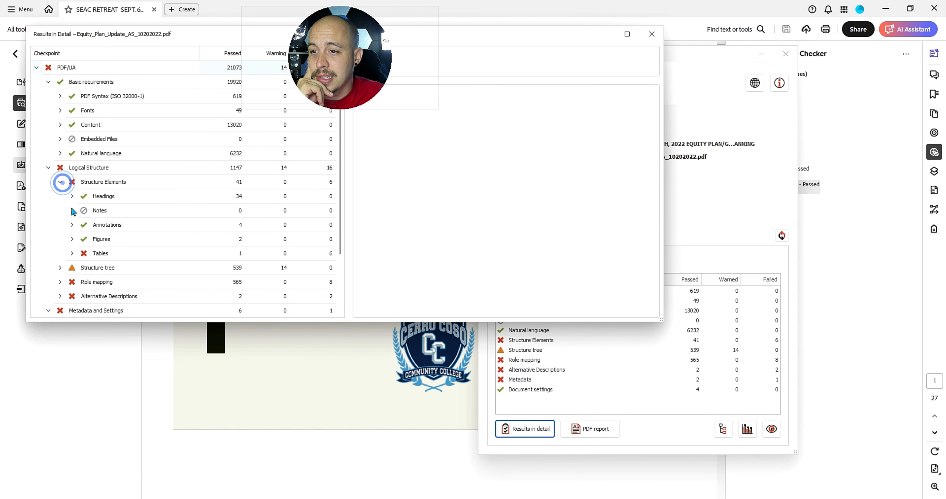
click(72, 253)
click(84, 282)
click(143, 296)
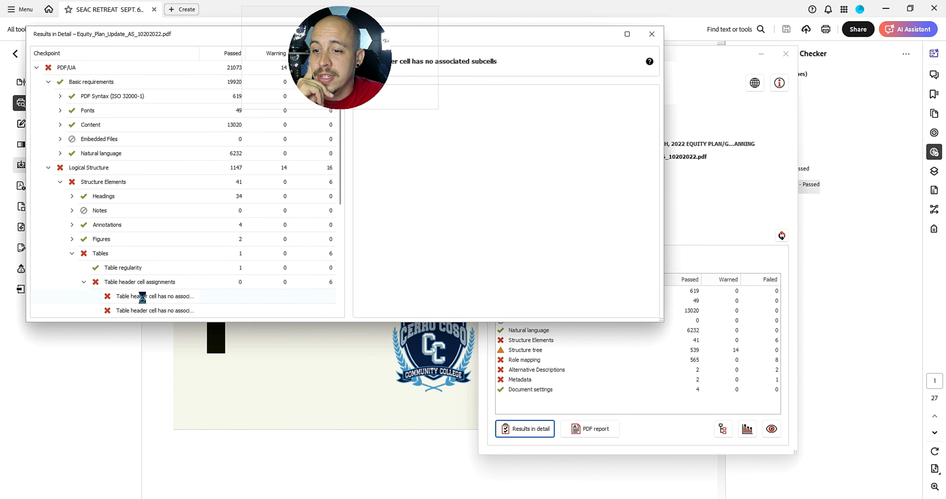
scroll(153, 287, down, 4)
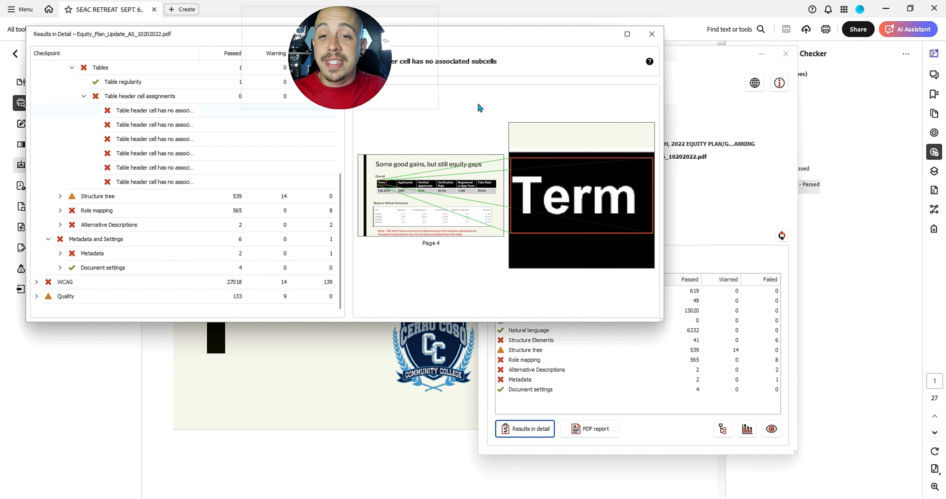
Return to Acrobat, locate the Overall table's tag on page 4, and open that table in the reading order tool's Table Editor
click(680, 7)
click(934, 228)
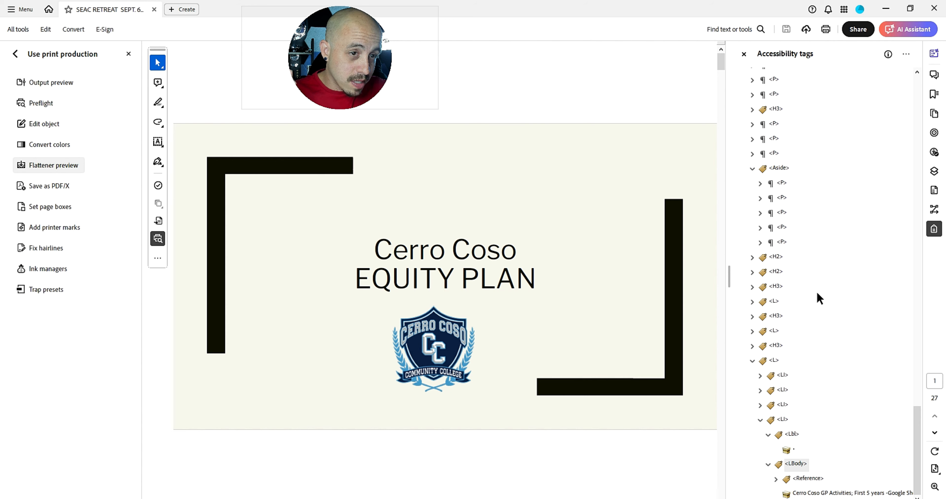
drag(916, 451, 900, 214)
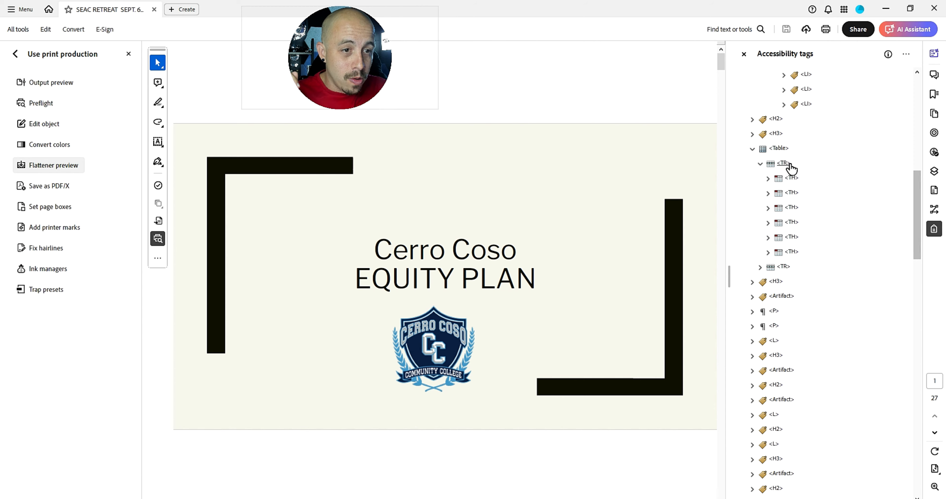
click(780, 148)
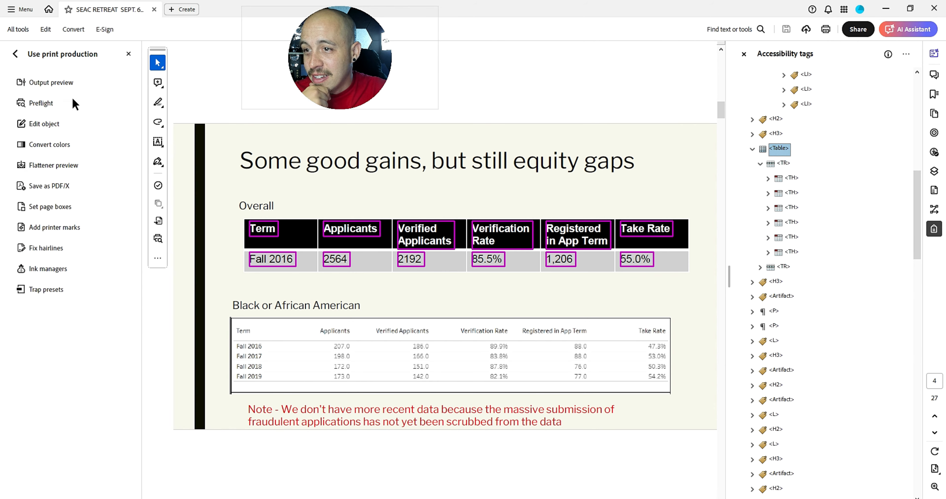
click(16, 54)
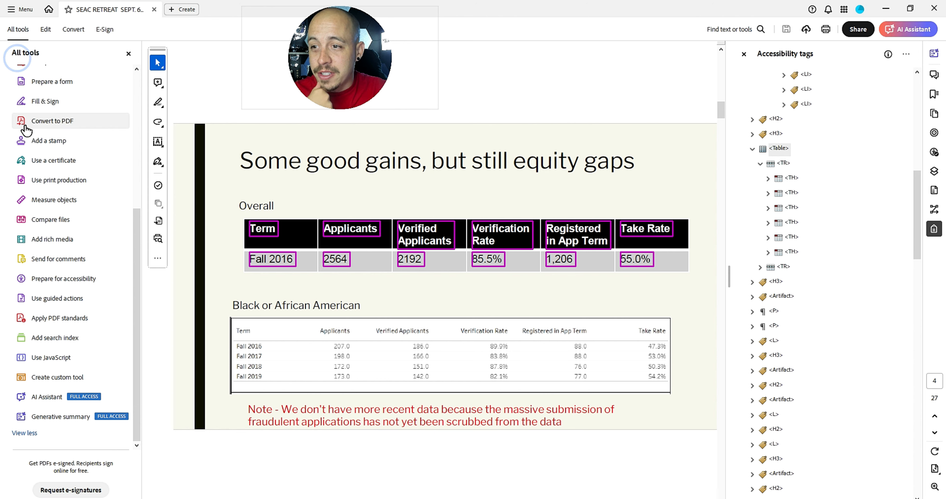
click(77, 280)
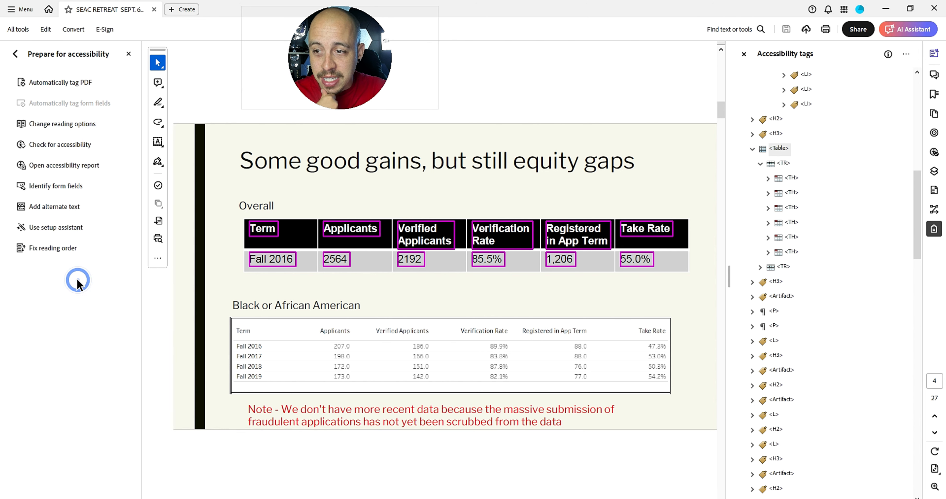
click(66, 248)
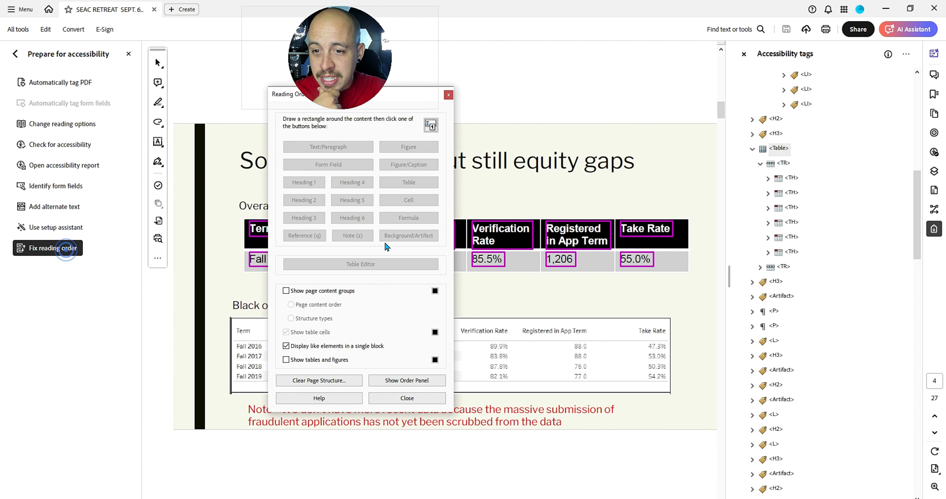
right_click(492, 236)
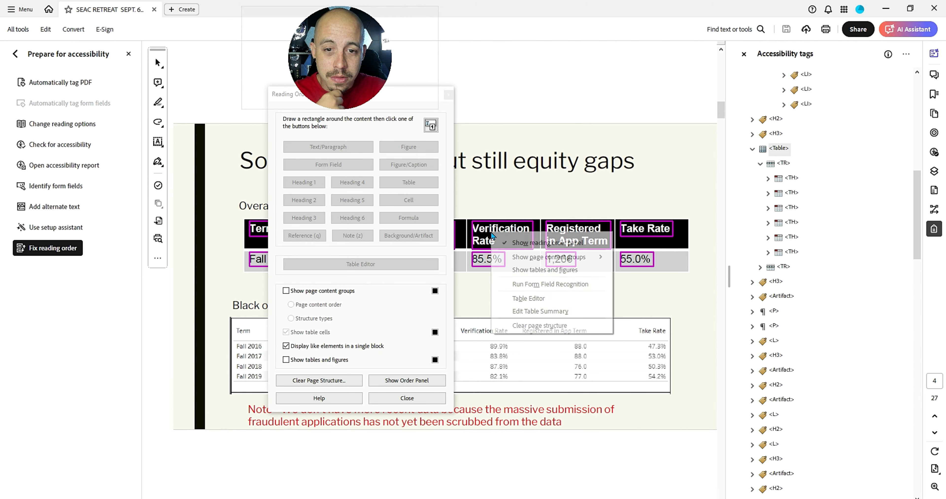
click(540, 300)
Set the scope of all six header cells from Term to Take Rate to Column and save the PDF
click(287, 241)
shift+click(357, 241)
shift+click(426, 239)
shift+click(497, 236)
shift+click(556, 239)
shift+click(630, 238)
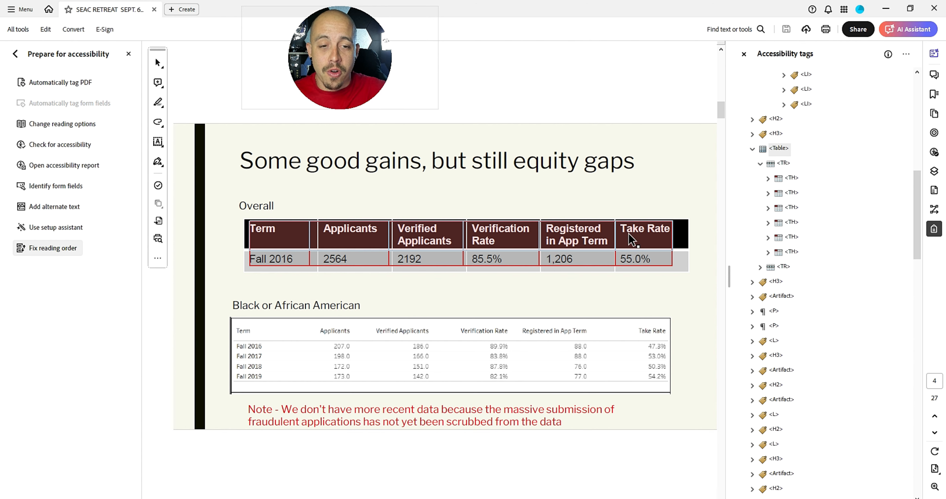
right_click(630, 235)
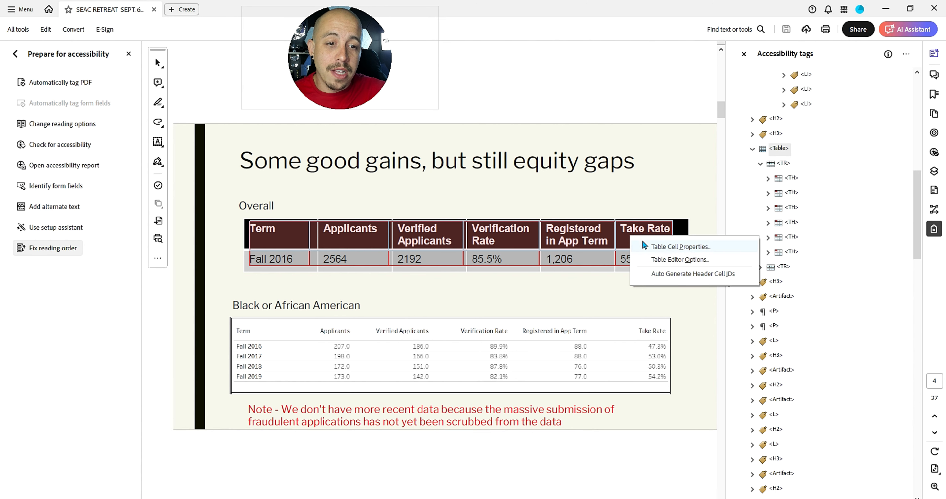
click(679, 246)
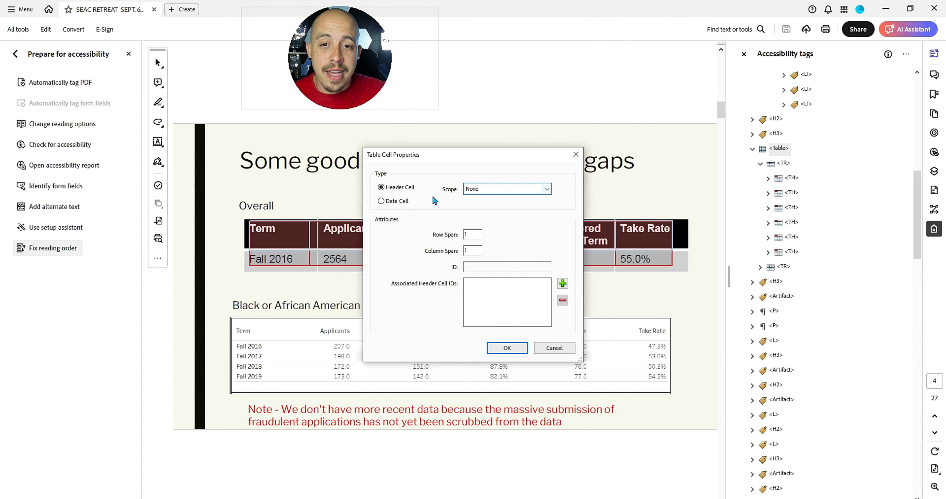
click(477, 189)
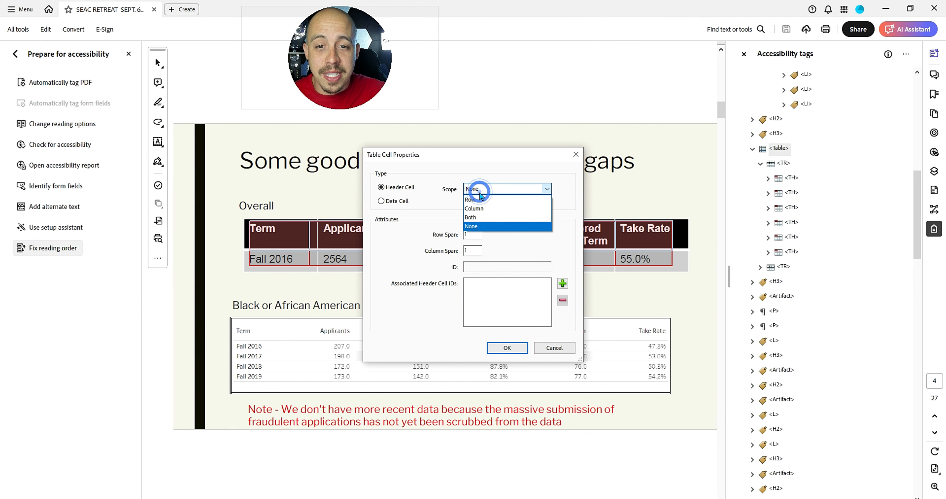
click(479, 211)
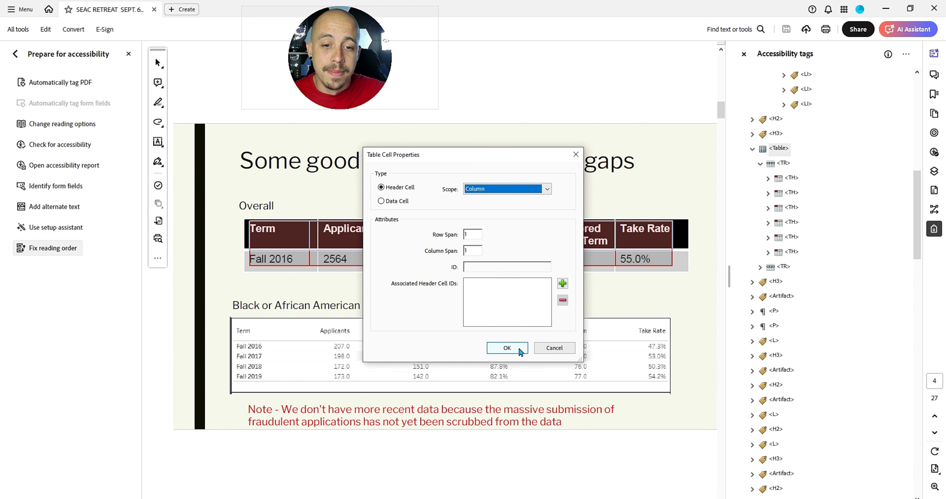
click(512, 348)
click(785, 31)
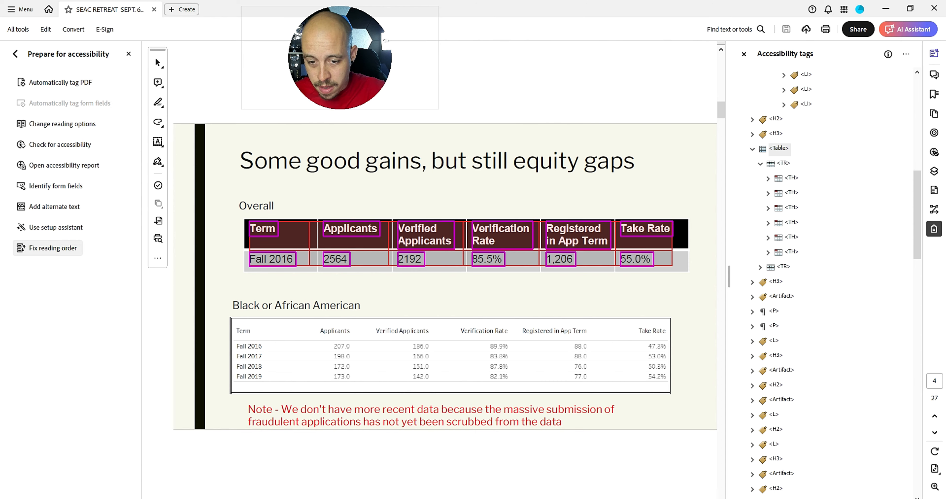
Switch to PAC 2024, close the old results, recheck the saved PDF and open its detailed results
key(alt+Tab)
click(652, 34)
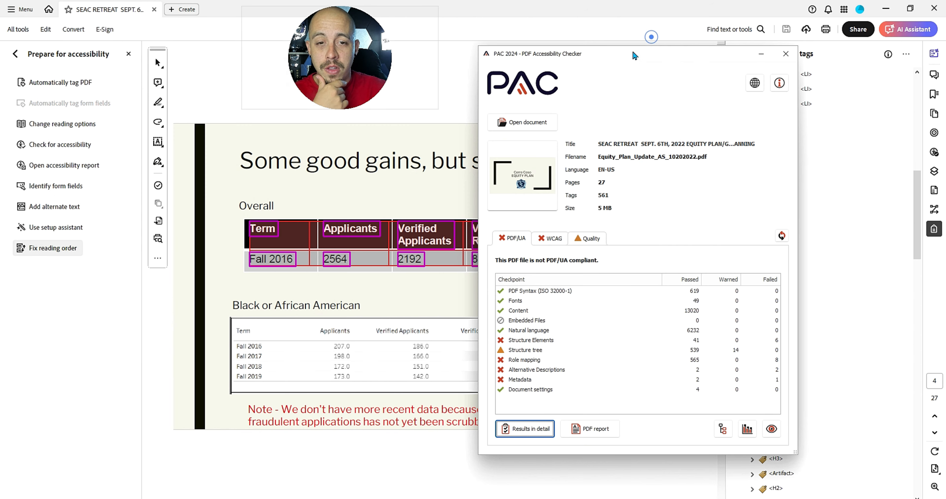
drag(1, 253, 514, 182)
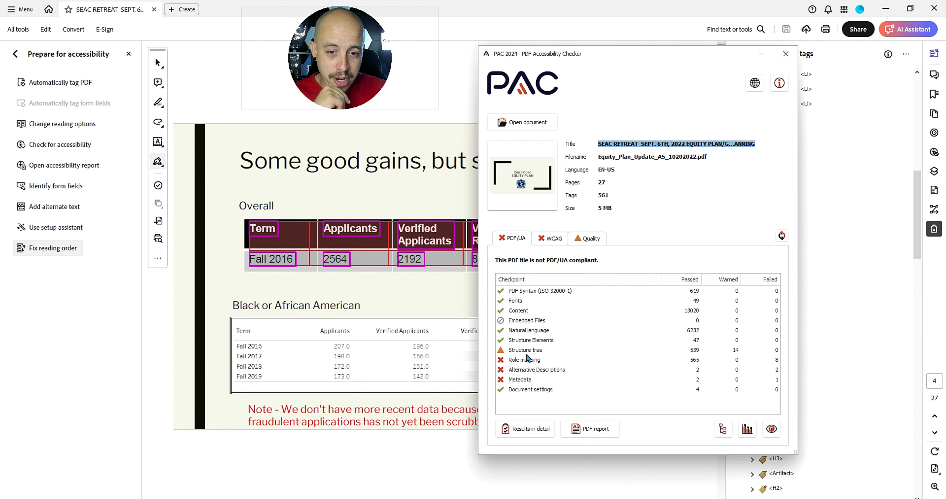
click(540, 428)
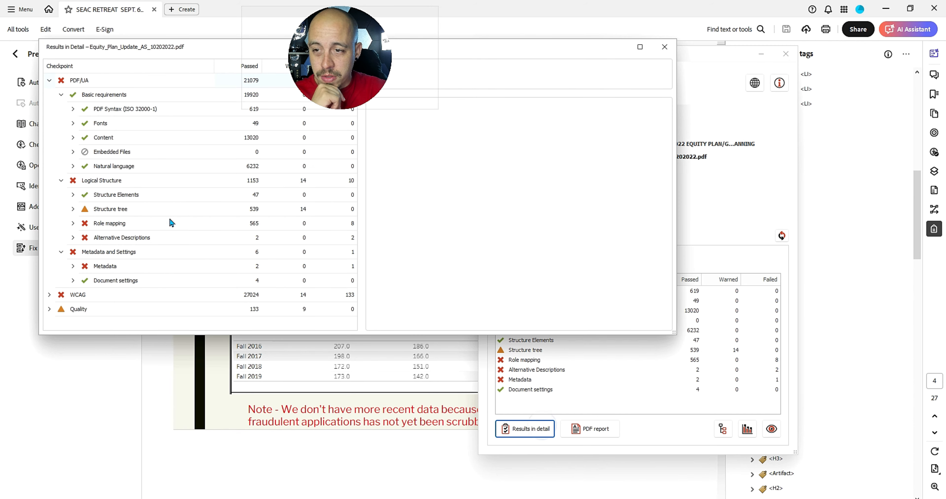
Examine the warnings about possibly inappropriate Span structure elements under Structure tree
click(169, 236)
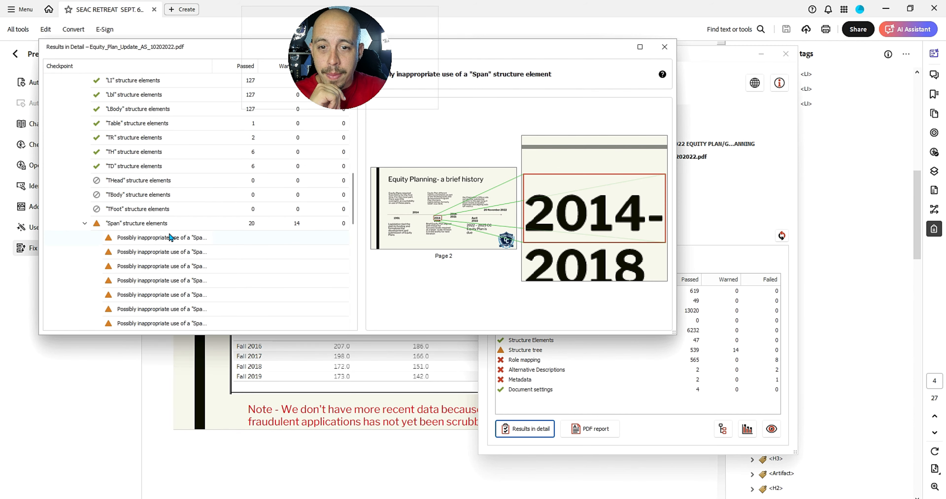
scroll(170, 235, down, 7)
scroll(170, 237, up, 3)
click(179, 255)
click(185, 274)
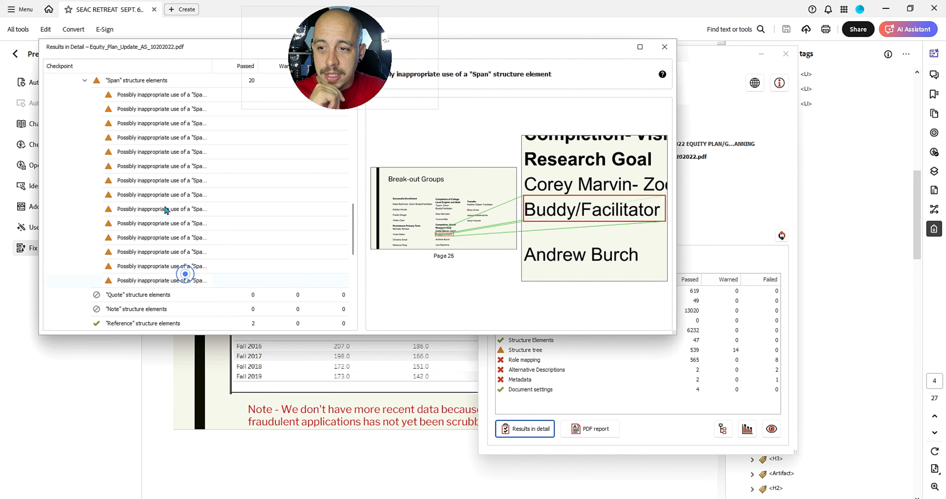
scroll(163, 128, up, 6)
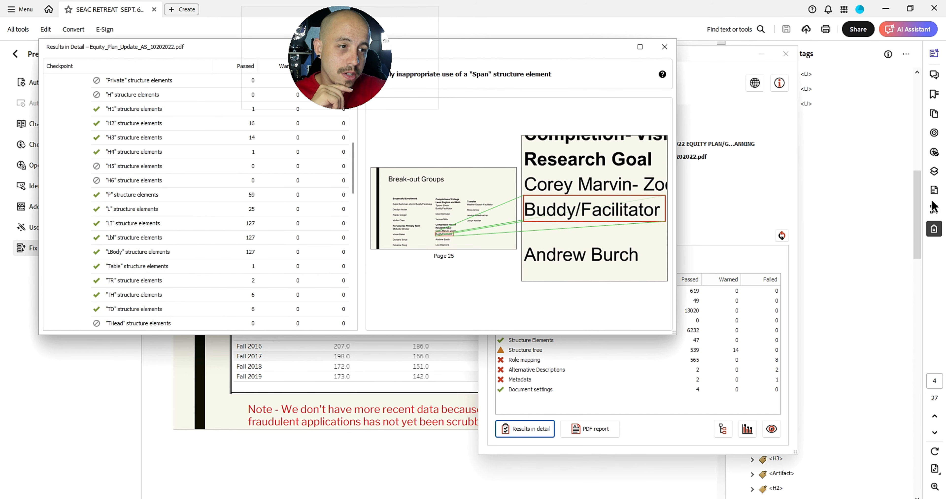
Return to Acrobat's tag tree and expand the Artifact tags from page 5 through page 10 to inspect their contents
click(933, 229)
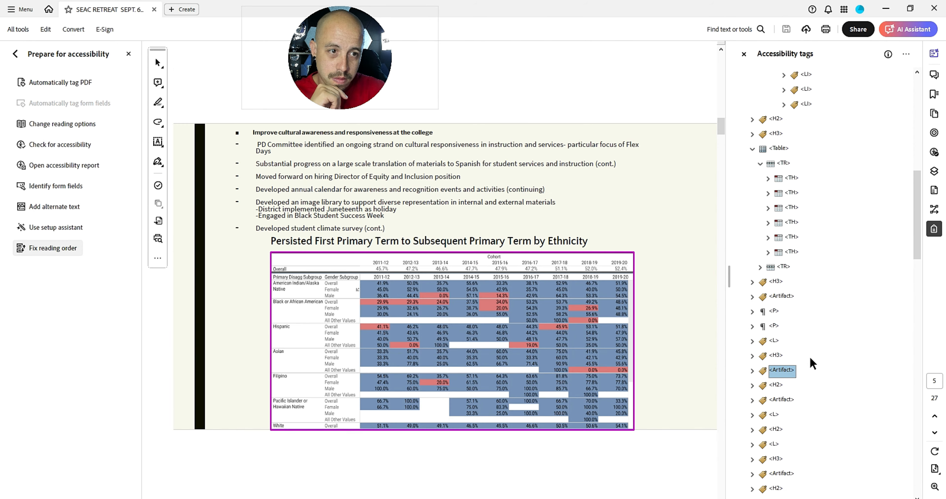
key(Right)
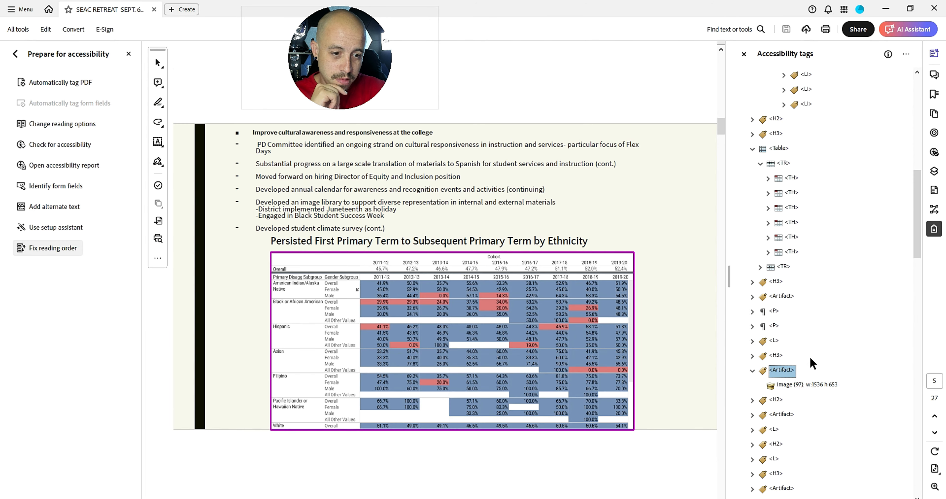
key(Down)
key(Down)
key(Down)
key(Right)
key(Down)
key(Down)
key(Down)
key(Down)
key(Down)
key(Down)
key(Right)
key(Down)
key(Down)
key(Down)
key(Down)
key(Right)
key(Down)
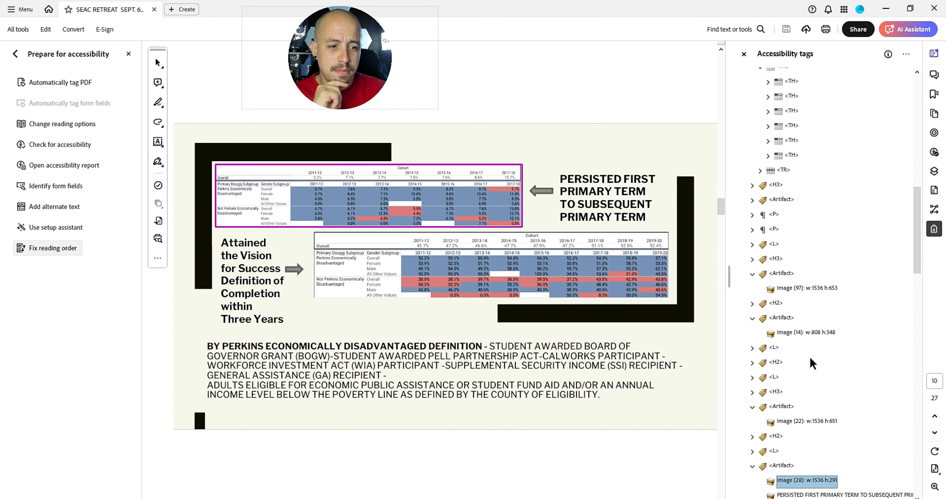
Go through the tags following the page 10 artifact and remove the empty Artifact tag before the "Plan has been evolving..." heading
key(Down)
key(Down)
key(Down)
key(Down)
key(Down)
key(Down)
key(Down)
key(Down)
key(Down)
key(Down)
key(Down)
key(Down)
key(Down)
key(Down)
key(Down)
key(Down)
key(Down)
key(Down)
key(Down)
key(Down)
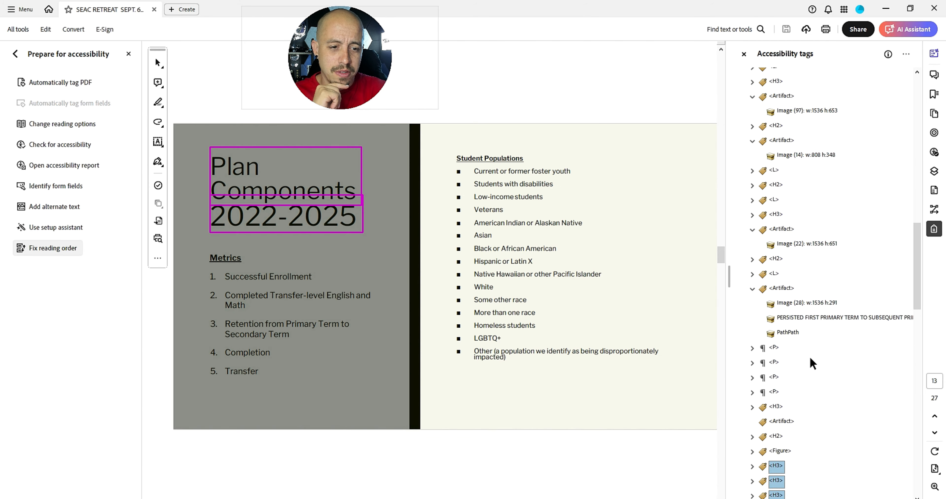
key(Up)
key(Up)
key(Up)
key(Up)
key(Up)
key(Up)
key(Up)
key(Up)
key(Up)
key(Up)
key(Up)
key(Up)
key(Up)
key(Up)
key(Up)
key(Up)
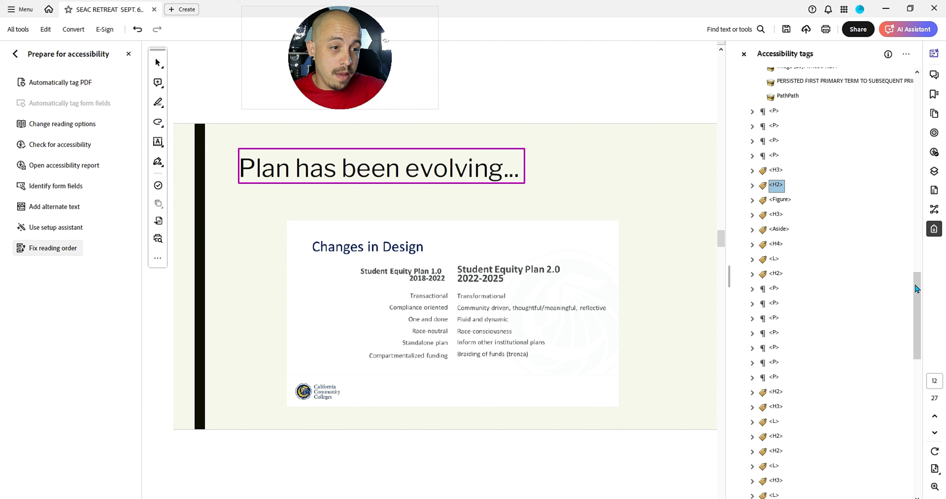
Change the Image (28) and path content inside page 10's Artifact tag to real artifacts of type Page
key(Up)
key(Up)
key(Up)
key(Up)
key(Up)
key(Up)
right_click(789, 255)
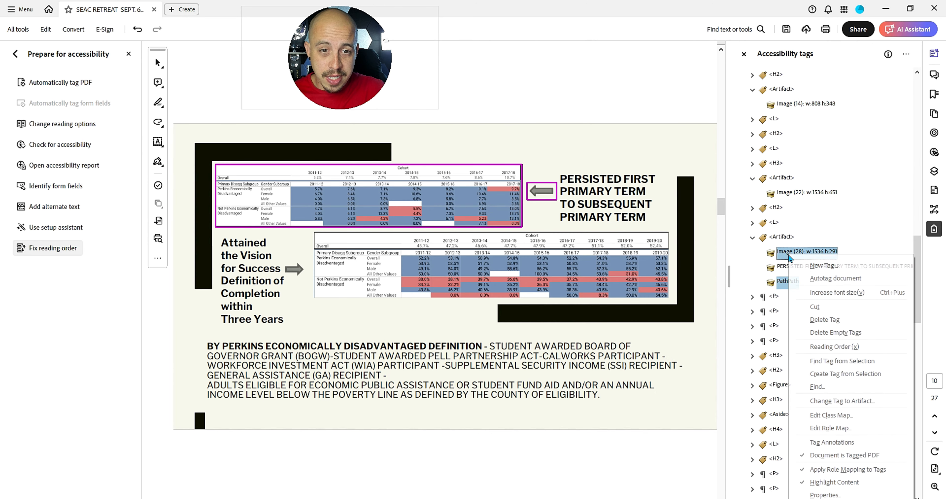
click(841, 400)
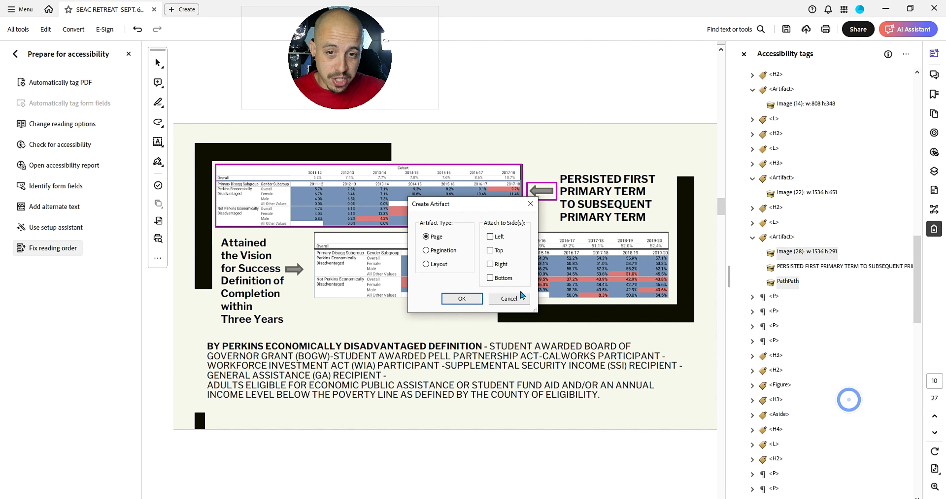
click(465, 297)
Retag the page 10 Artifact tag containing "PERSISTED FIRST PRIMARY TERM TO SUBSEQUENT PRIMARY TERM" as H2
click(781, 238)
click(780, 239)
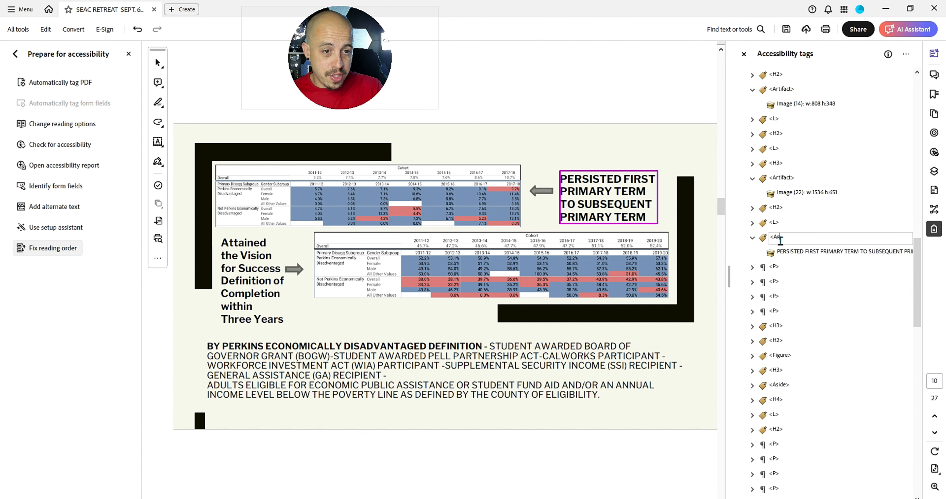
key(Return)
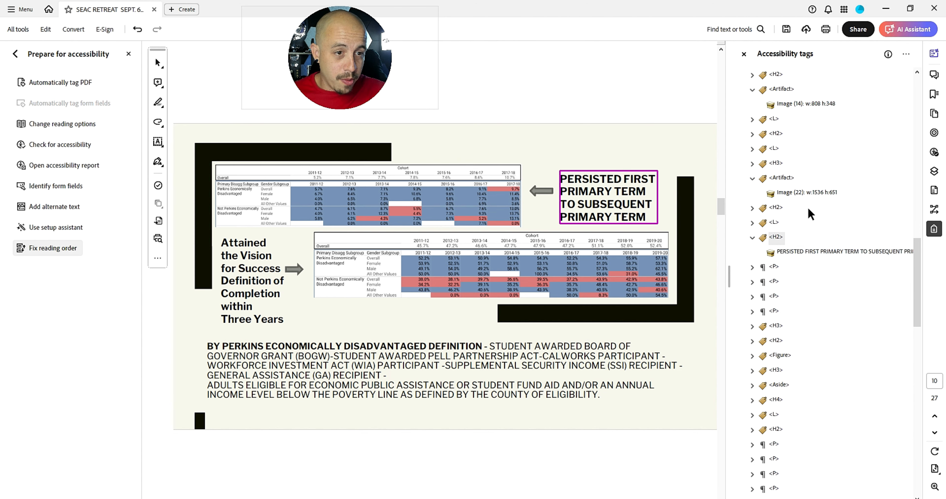
Change Image (22) and Image (14) inside their Artifact tags to real artifacts of type Page
click(796, 195)
right_click(797, 195)
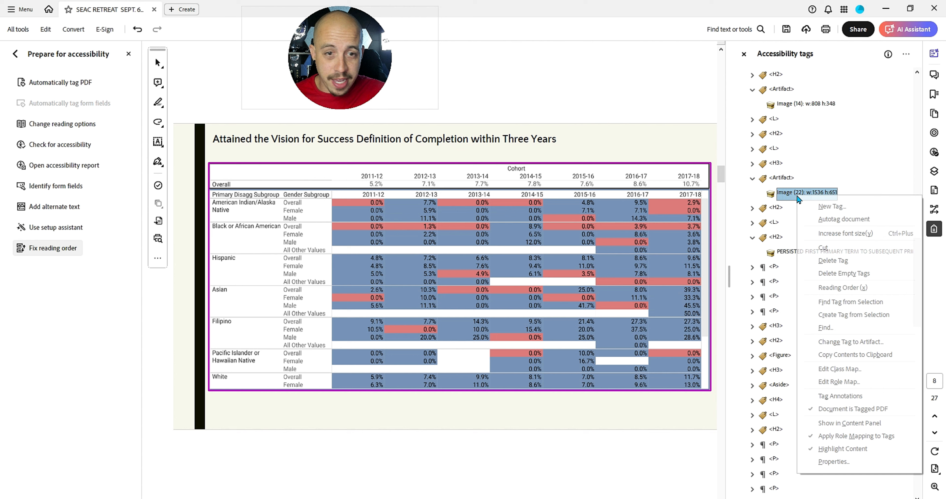
click(850, 342)
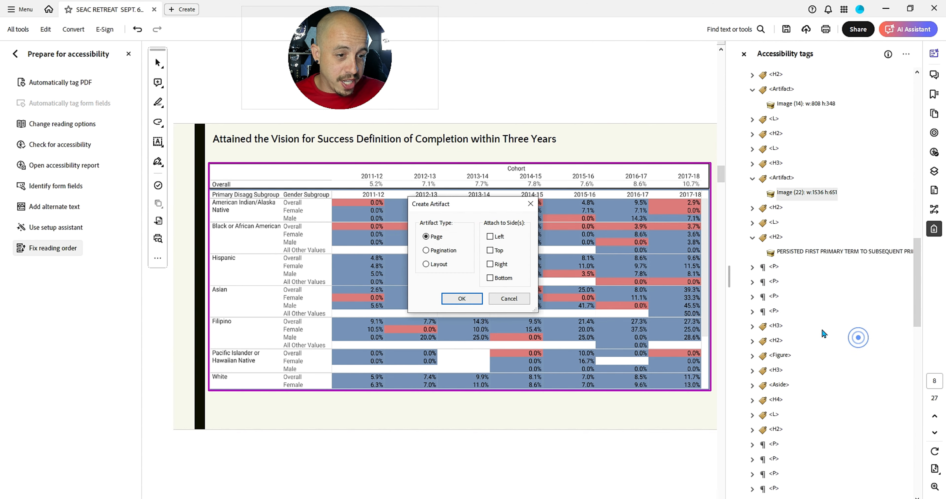
click(466, 297)
click(795, 104)
right_click(795, 104)
click(846, 253)
click(458, 298)
Expand the Artifact tag on page 4 that holds Image (8)
drag(918, 257, 916, 222)
click(819, 239)
click(752, 149)
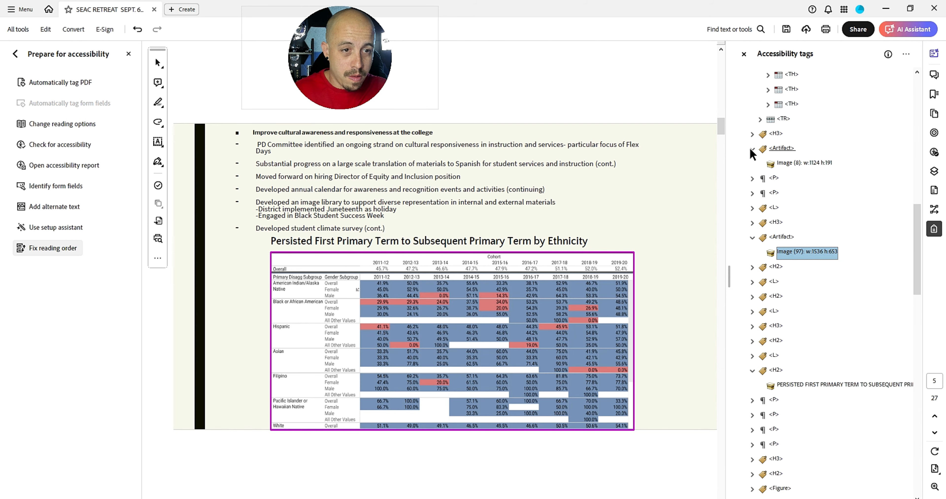
Try to change Image (8) and Image (97) together to real artifacts of type Page
click(795, 165)
ctrl+click(816, 253)
right_click(816, 256)
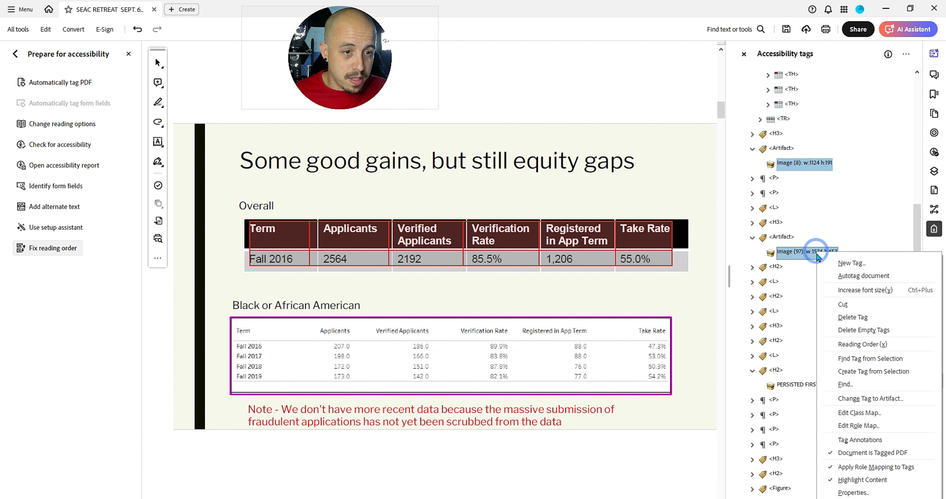
click(866, 399)
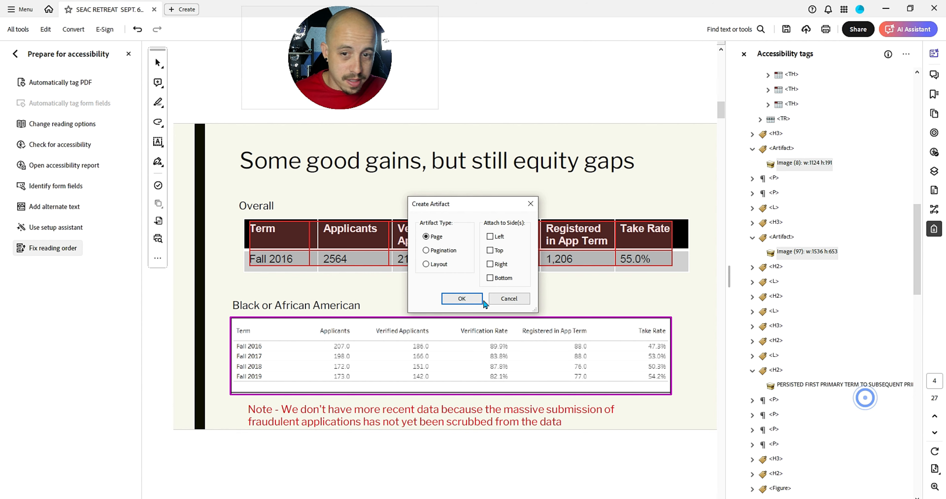
click(453, 299)
Dismiss the Create Artifact and Reading Order windows and the accessibility tool set, and save the PDF
click(785, 29)
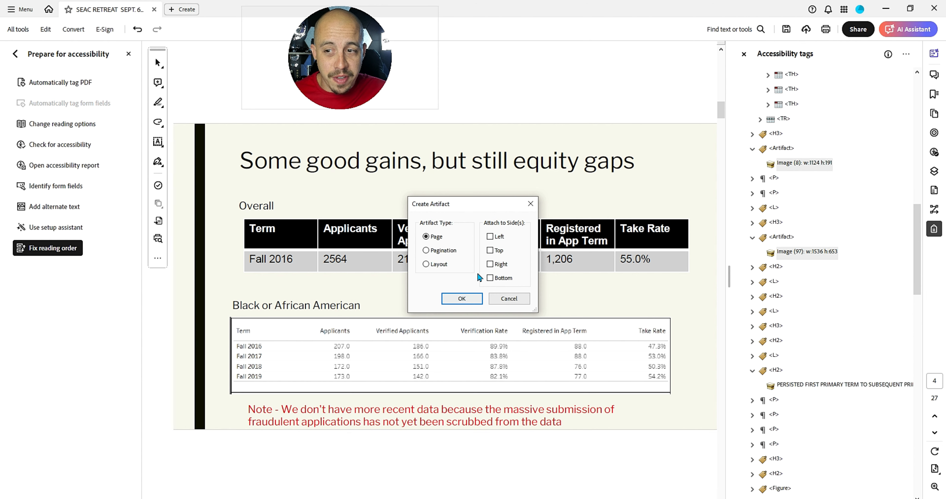
click(531, 203)
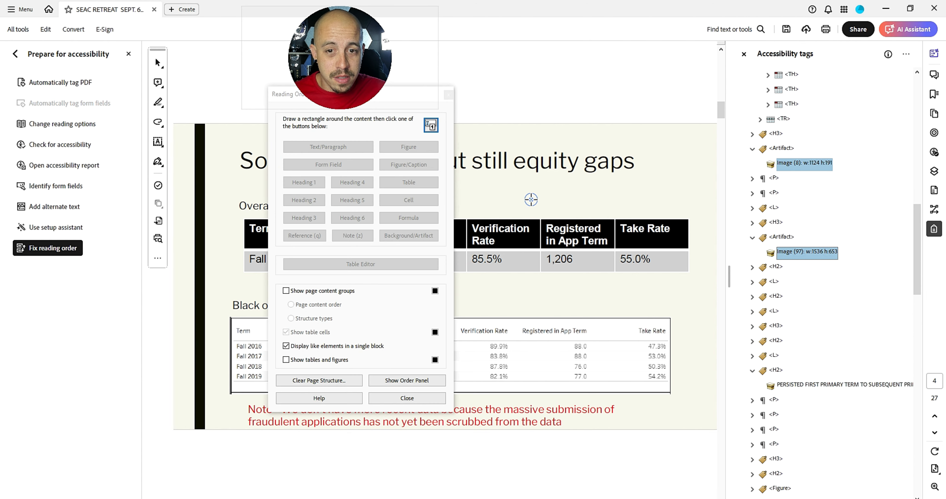
click(449, 96)
click(129, 55)
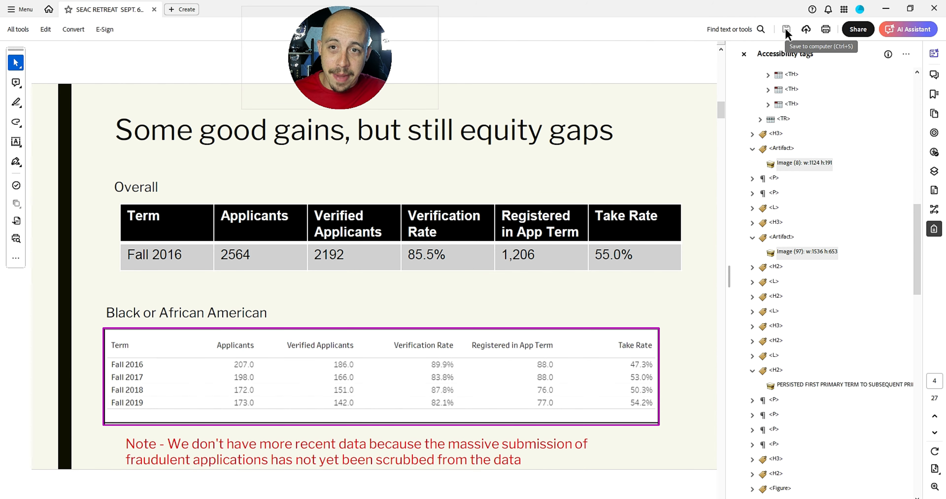
Change Image (8) and Image (97) inside their Artifact tags to real artifacts and select the first emptied Artifact tag
click(804, 163)
ctrl+click(817, 253)
right_click(818, 253)
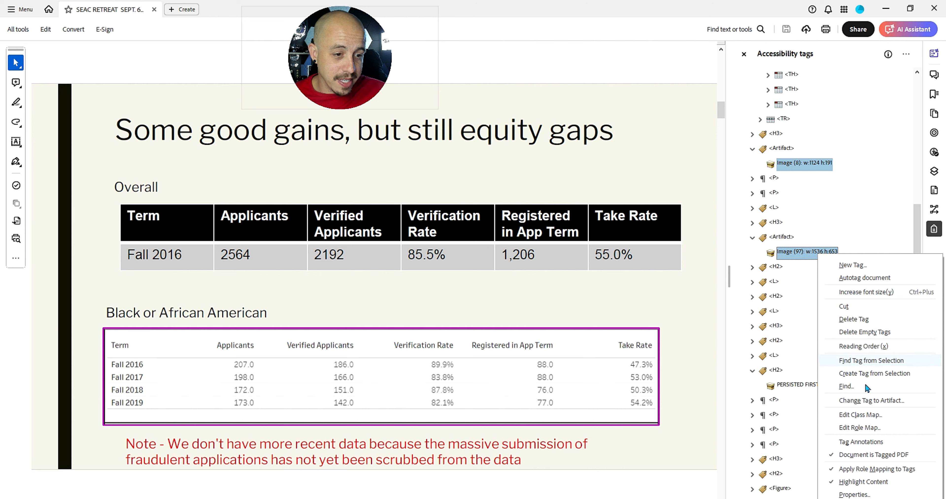
click(869, 402)
click(467, 298)
click(772, 164)
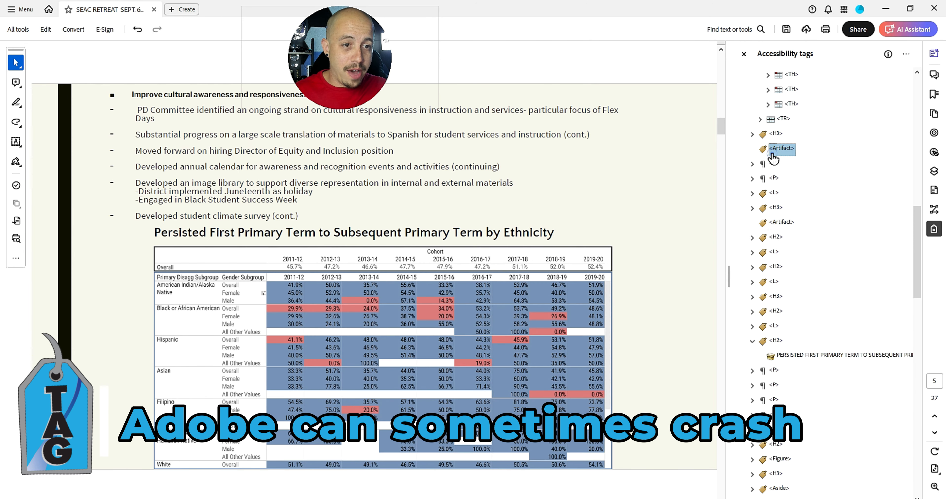